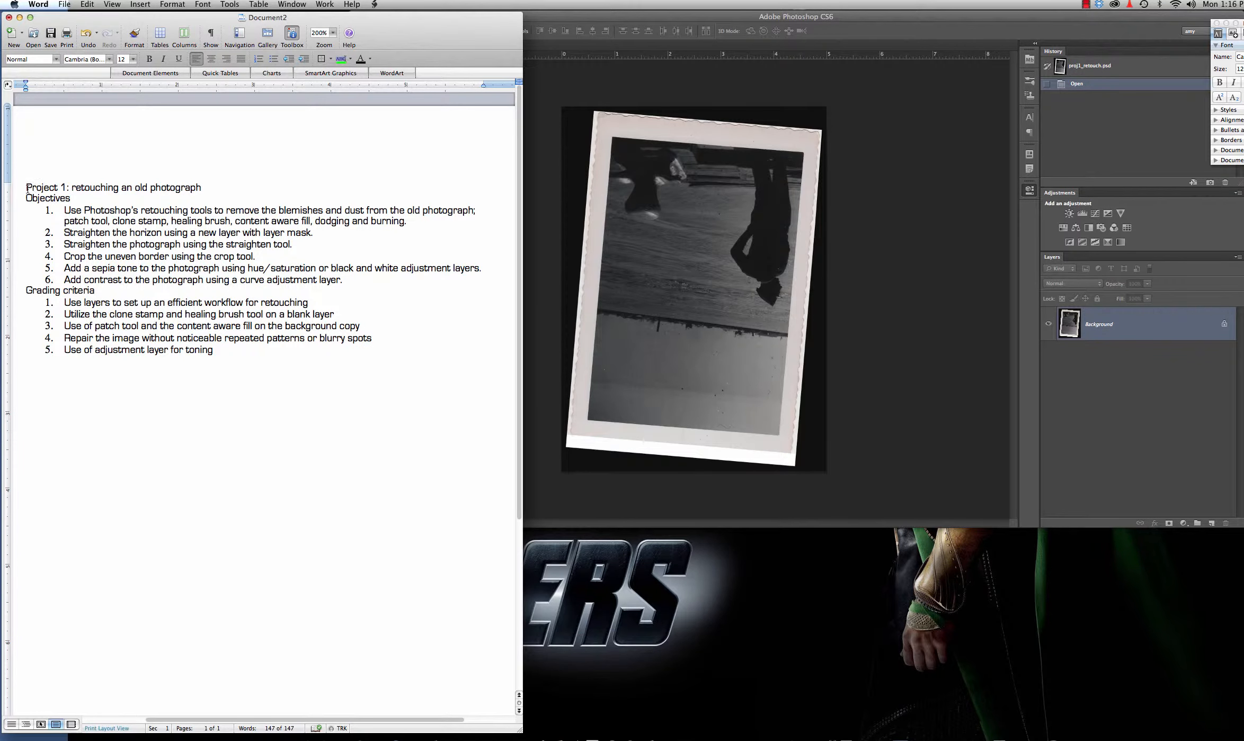
# Step: Review the project objectives in the document and insert a blank line above the Grading criteria heading
pyautogui.moveTo(28, 188); pyautogui.dragTo(350, 277)
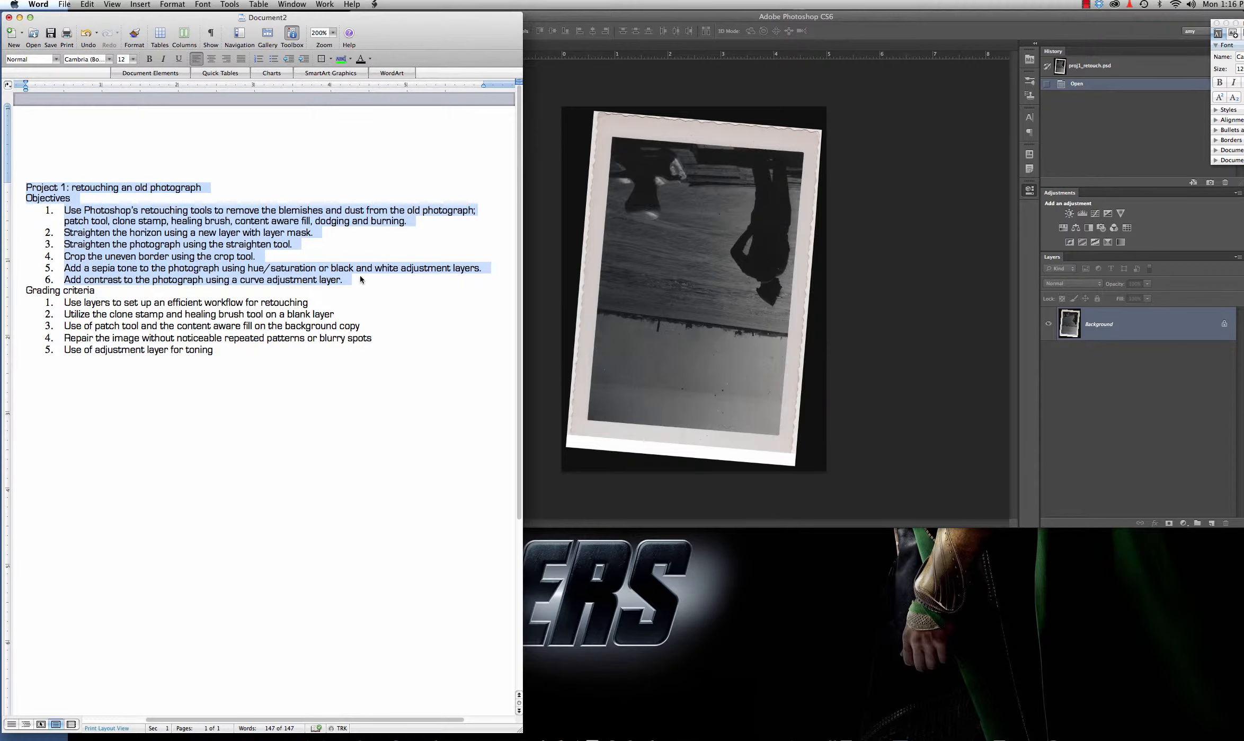
pyautogui.click(361, 280)
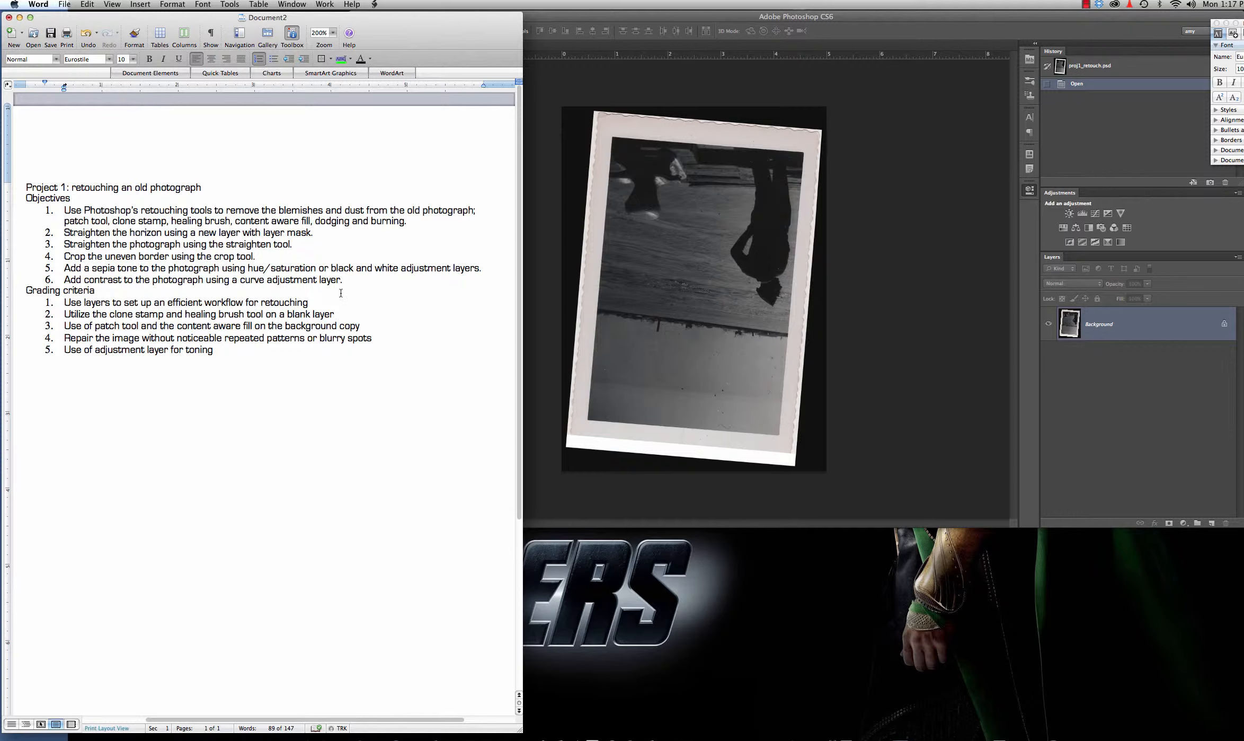
pyautogui.click(27, 290)
pyautogui.press('Return')
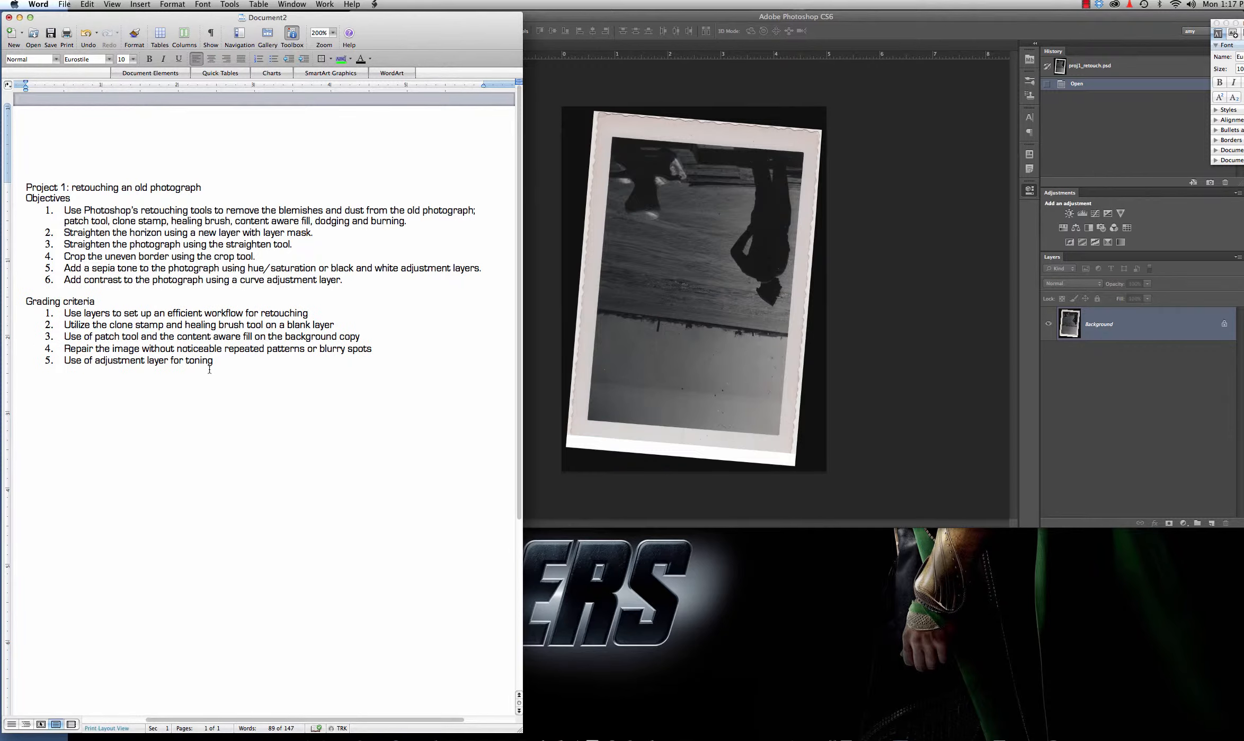
# Step: Switch to Photoshop and, after previewing the full-screen modes, enlarge its window to fill the whole display
pyautogui.press('super+Tab')
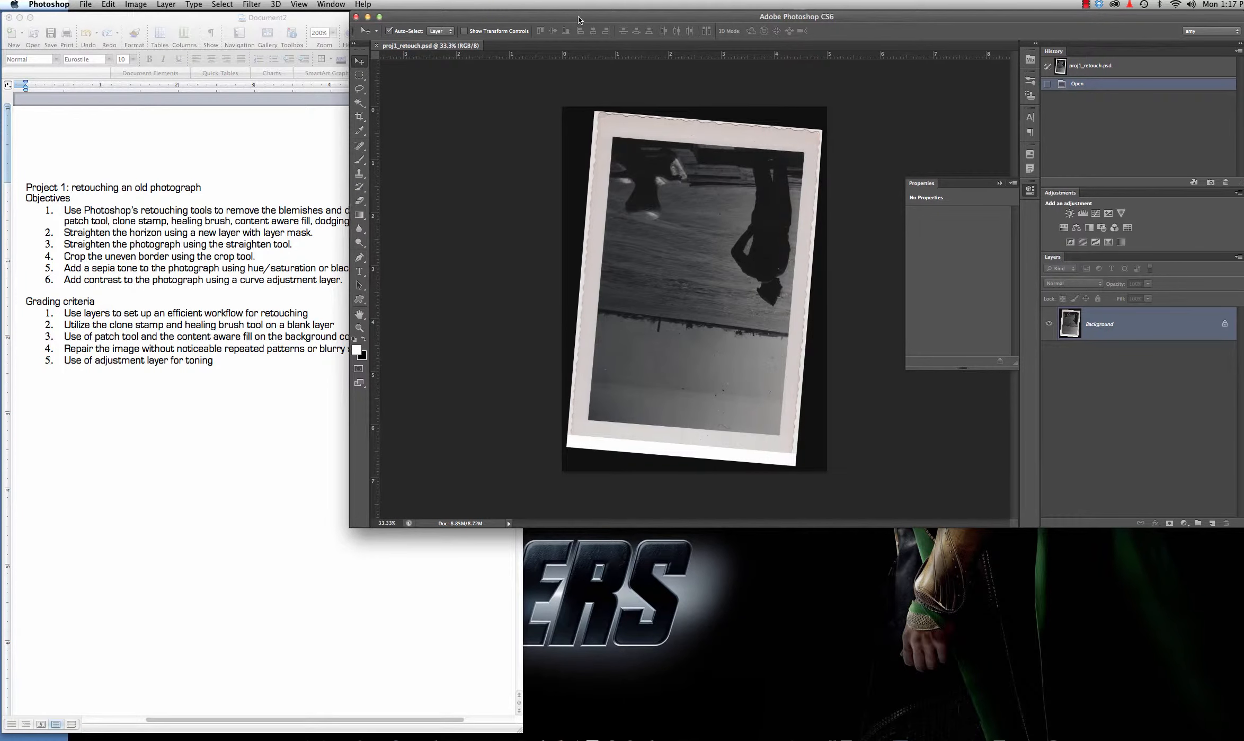
pyautogui.moveTo(581, 19); pyautogui.dragTo(562, 19)
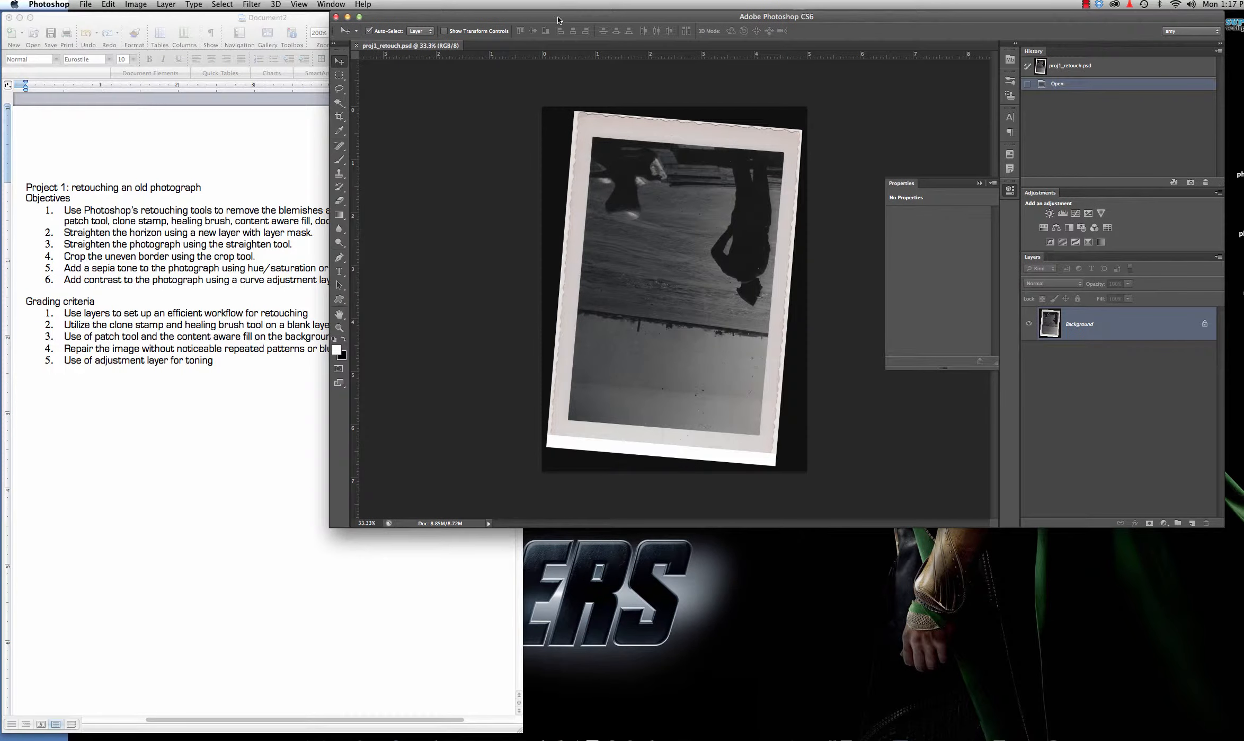
pyautogui.press('f')
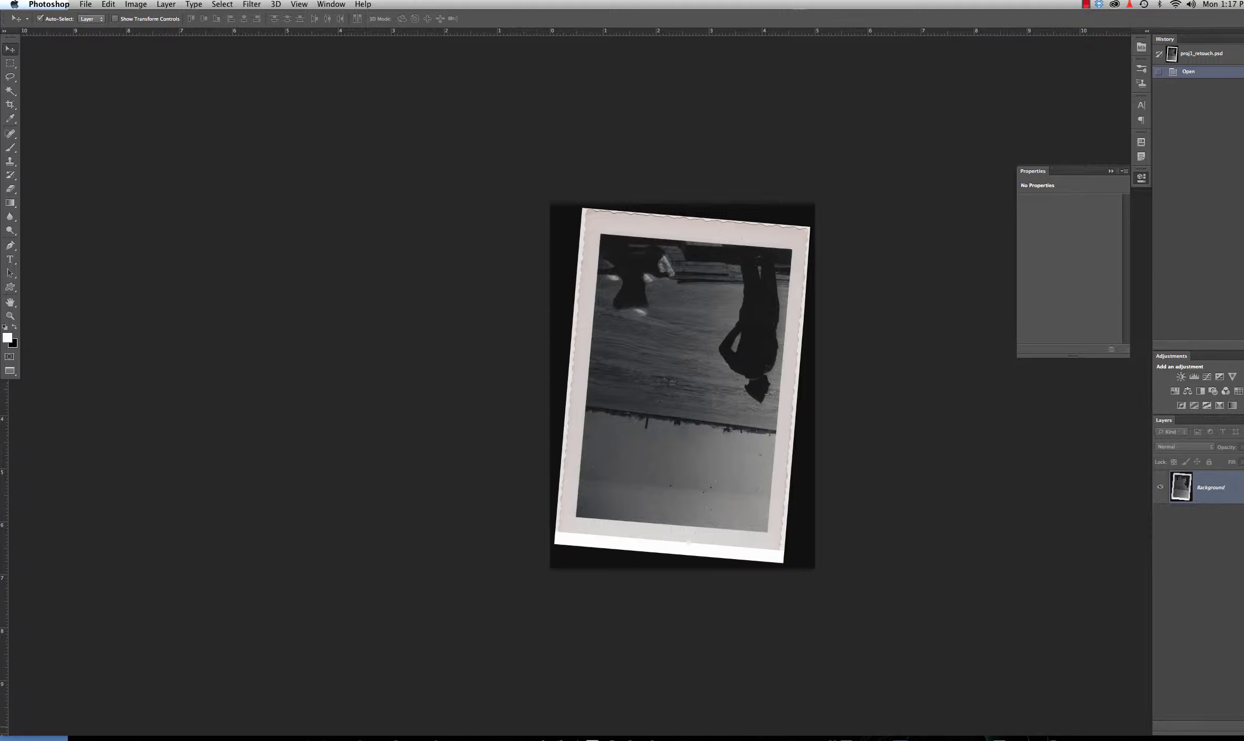
pyautogui.press('f')
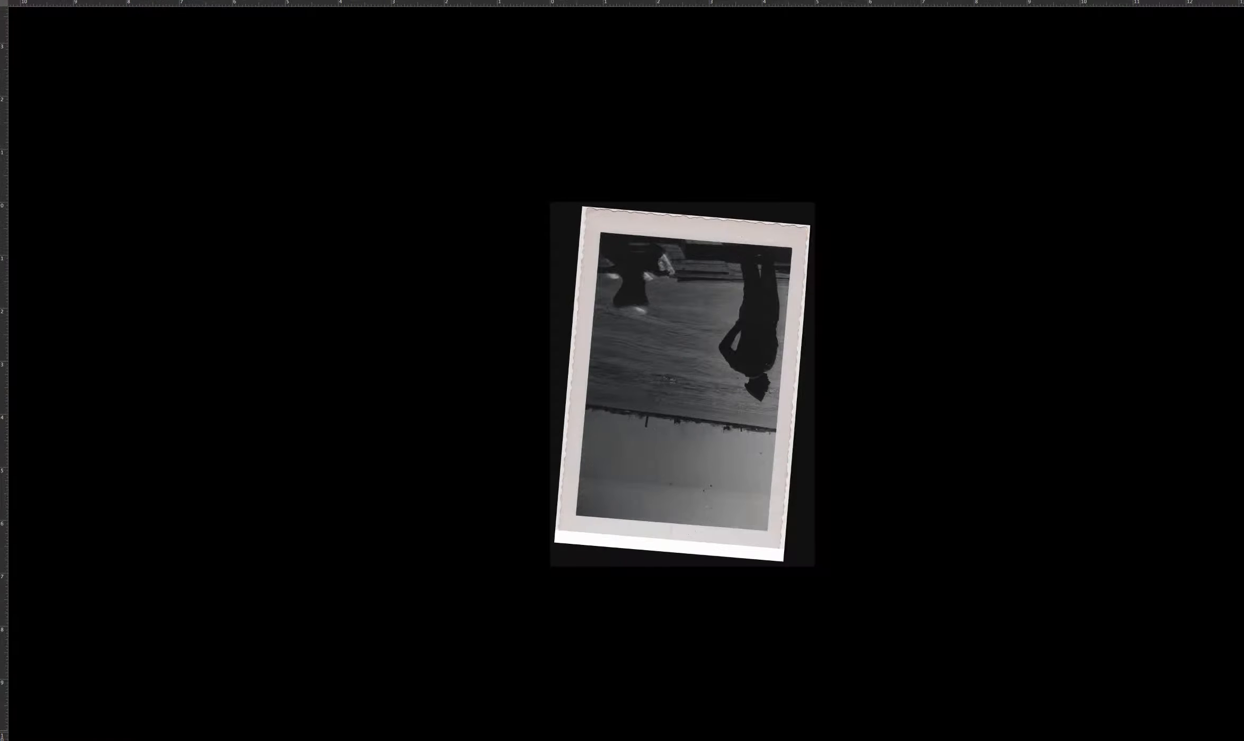
pyautogui.press('f')
pyautogui.moveTo(1220, 528); pyautogui.dragTo(1240, 735)
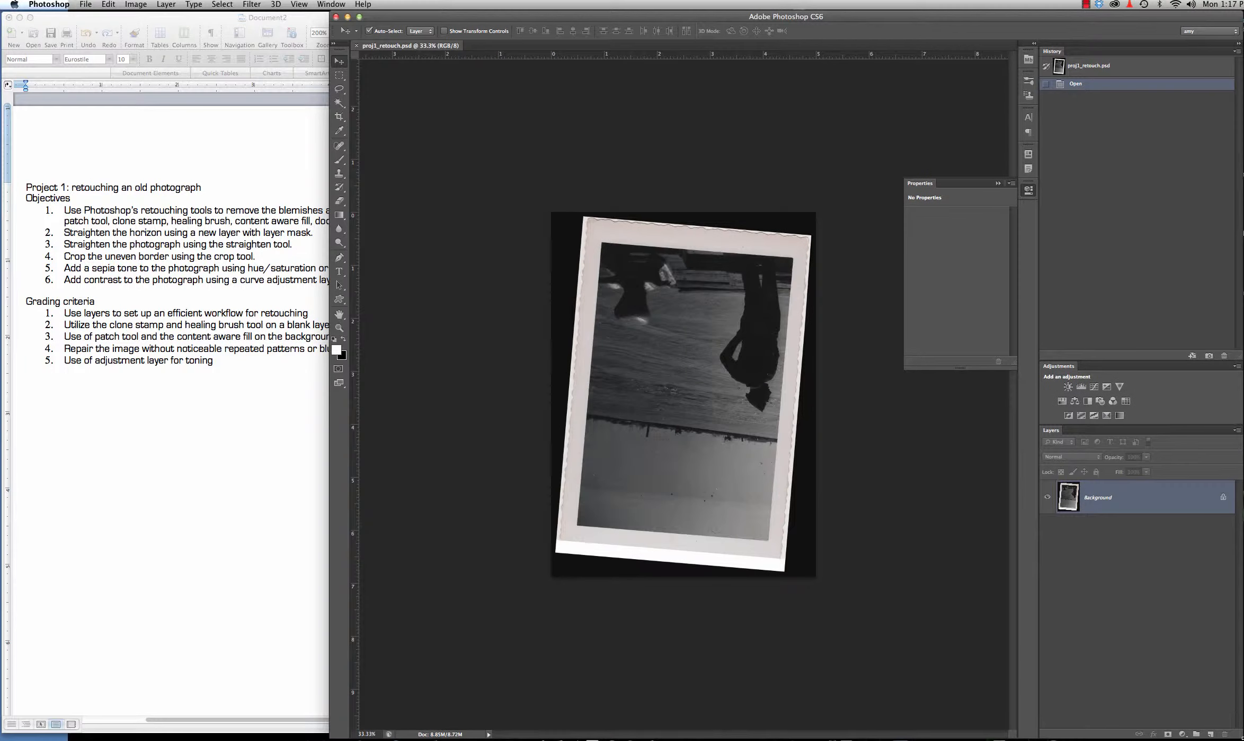
pyautogui.moveTo(451, 26); pyautogui.dragTo(129, 27)
pyautogui.moveTo(916, 735); pyautogui.dragTo(1235, 735)
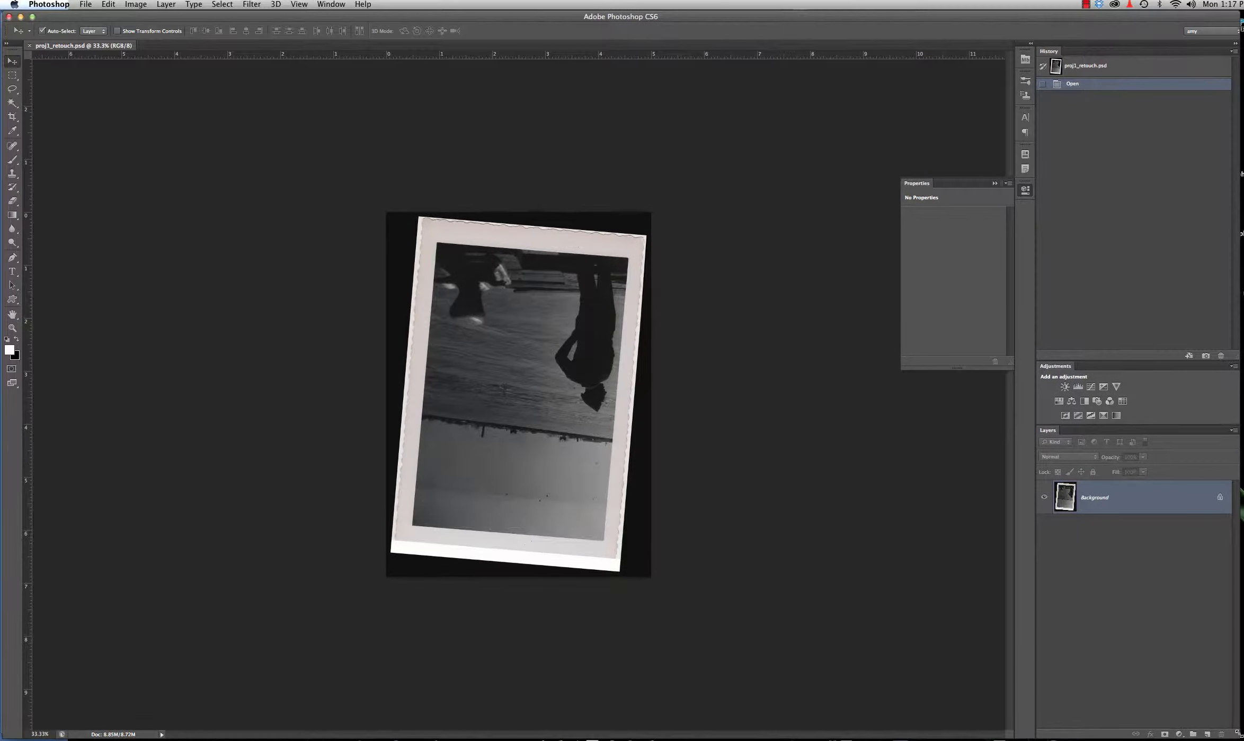
# Step: Collapse the floating Properties display and arrange the tools in two columns
pyautogui.click(995, 183)
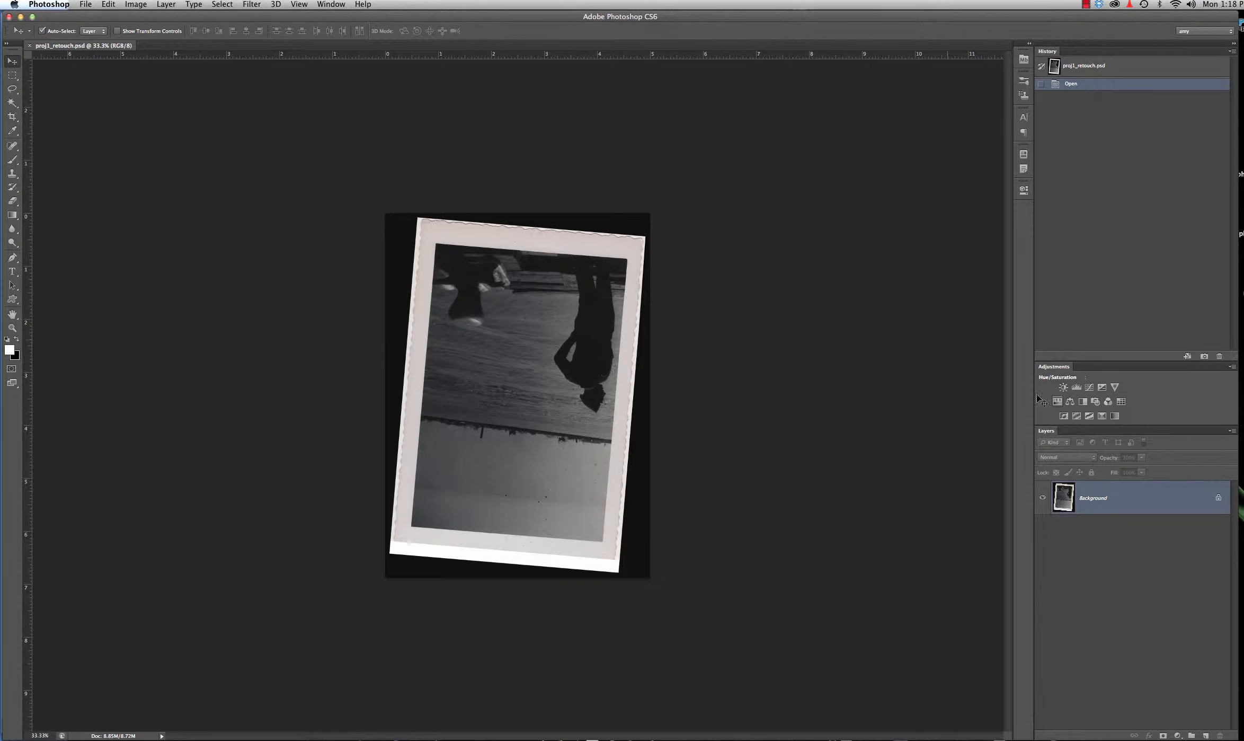
pyautogui.click(14, 44)
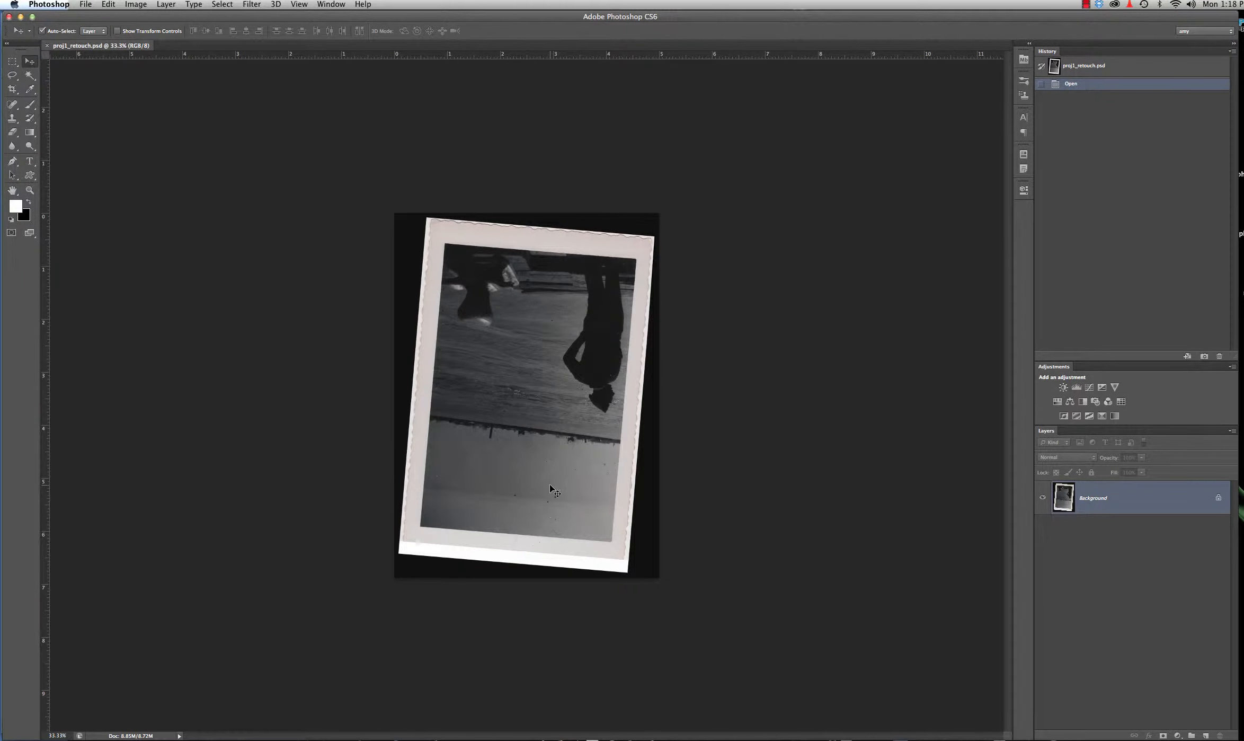
# Step: Rotate the whole canvas by 180° so the upside-down photograph stands upright
pyautogui.click(137, 5)
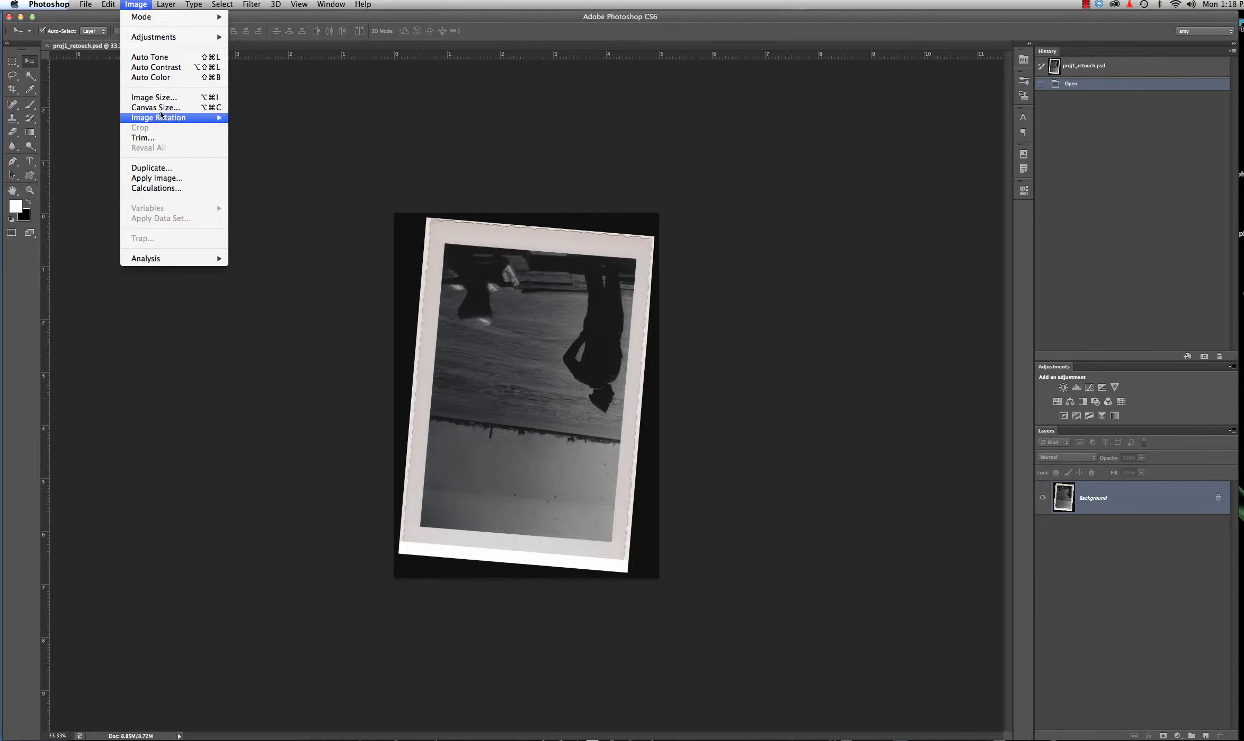
pyautogui.moveTo(162, 118)
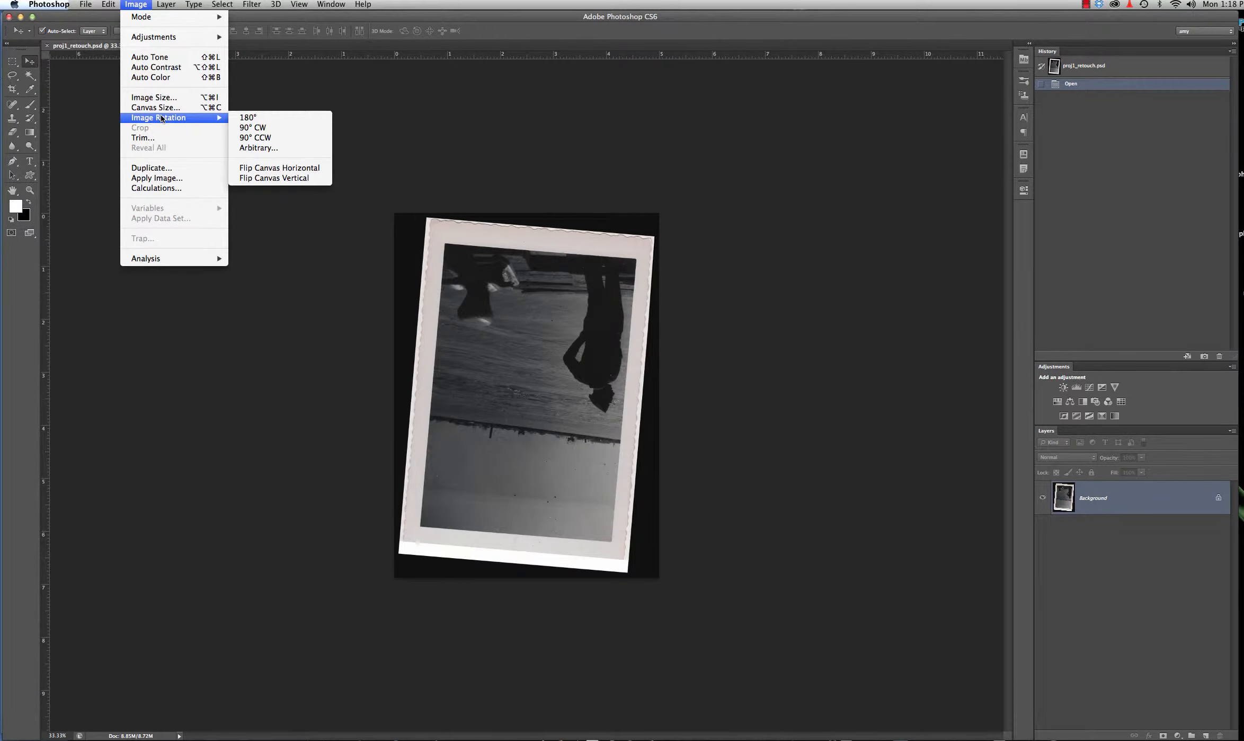
pyautogui.click(252, 118)
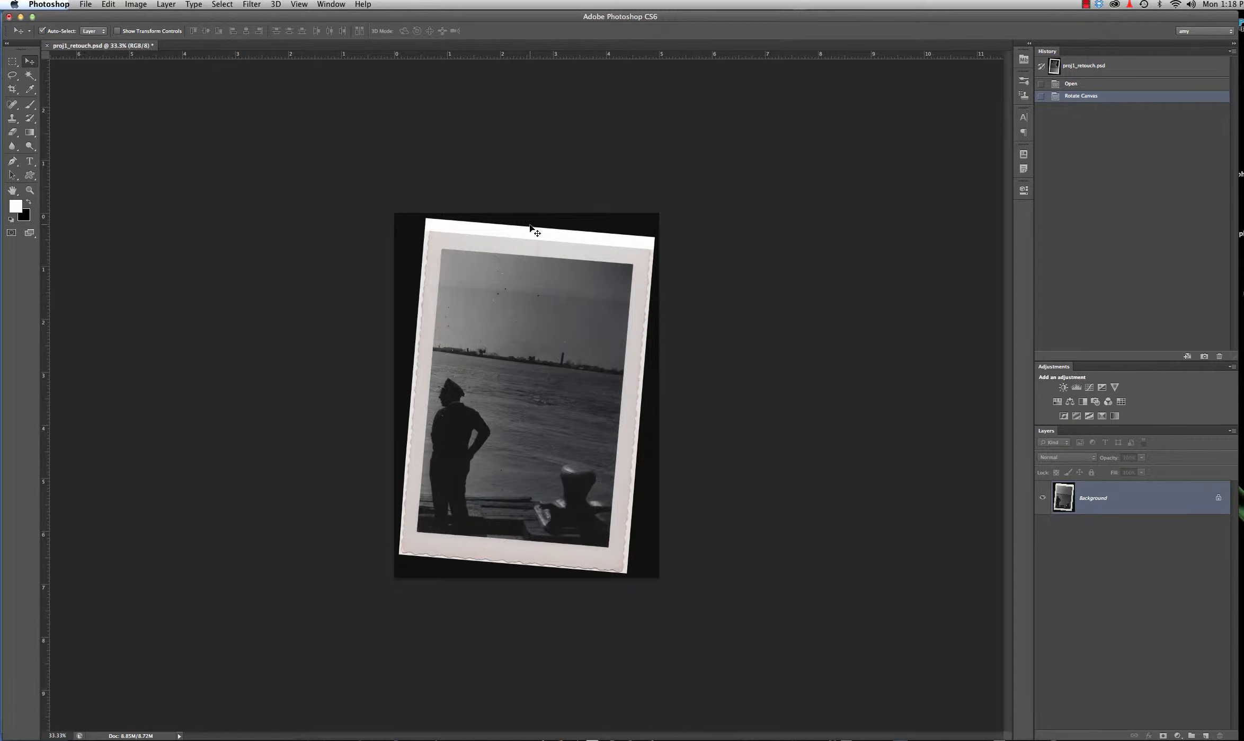
# Step: Set the Crop tool to an Unconstrained ratio and extend the crop frame vertically around the entire scanned photo
pyautogui.click(14, 89)
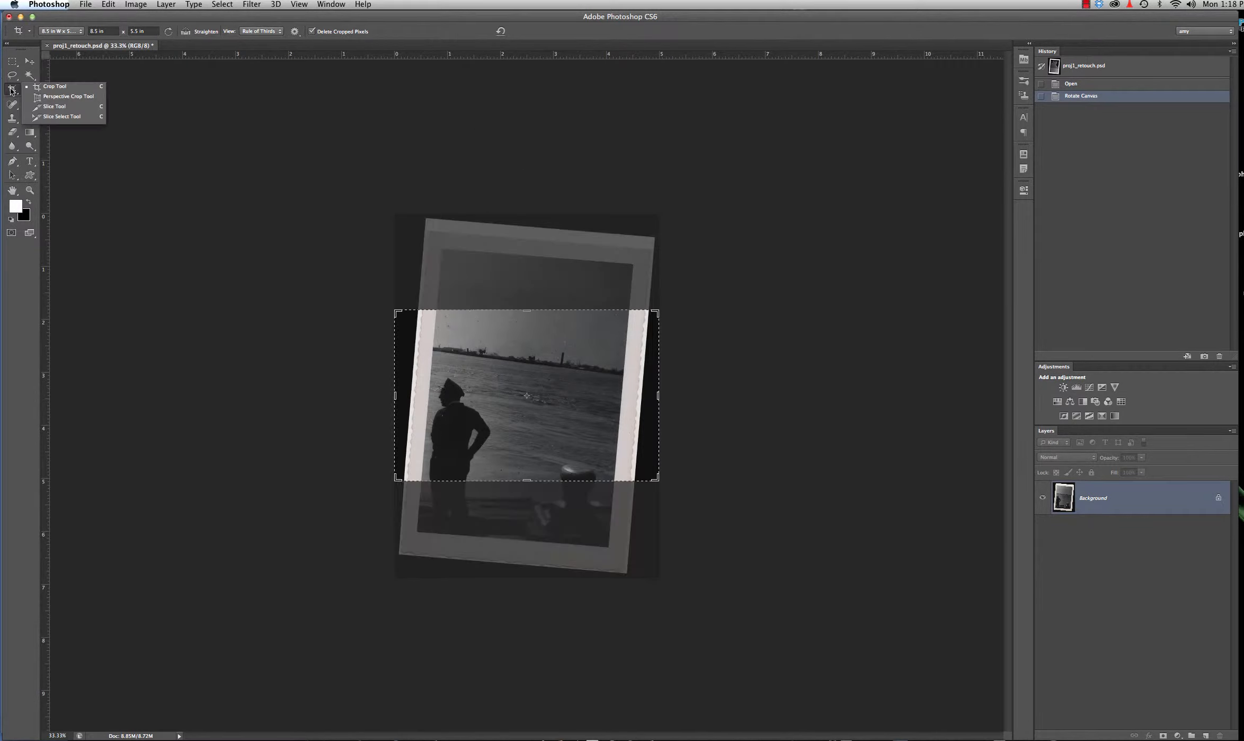
pyautogui.click(72, 32)
pyautogui.click(80, 31)
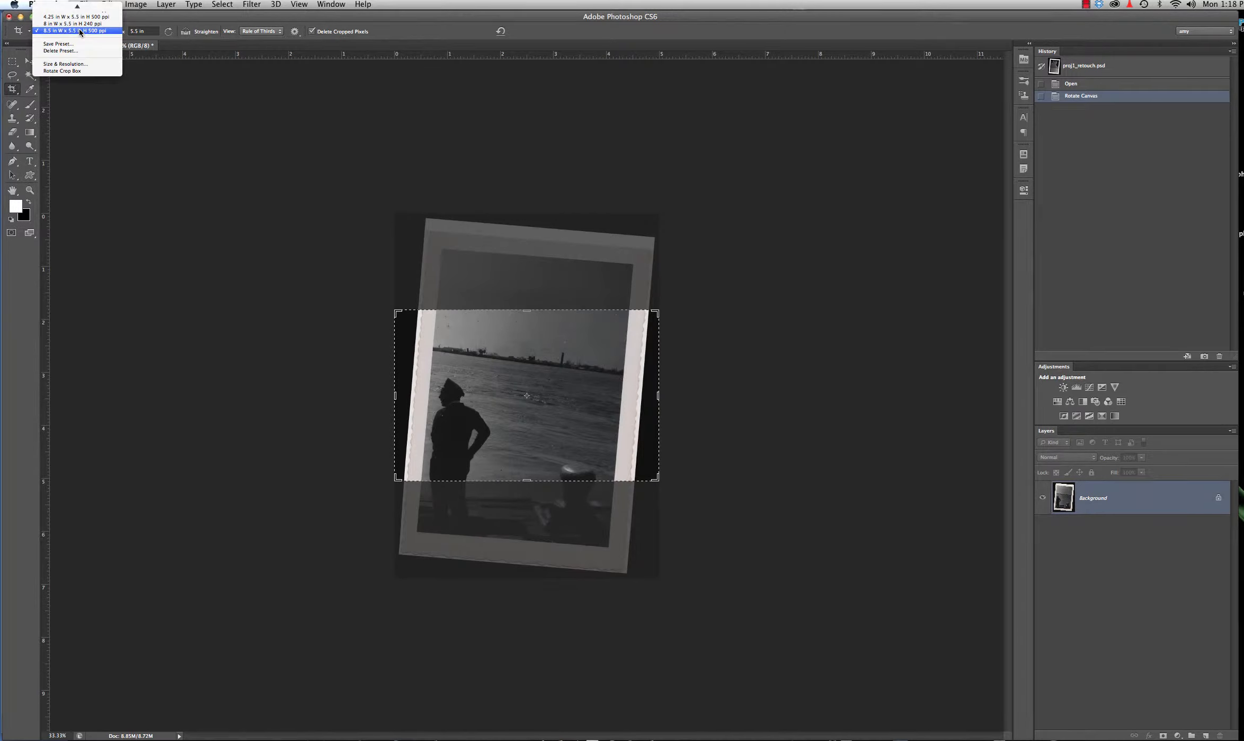
pyautogui.moveTo(89, 5)
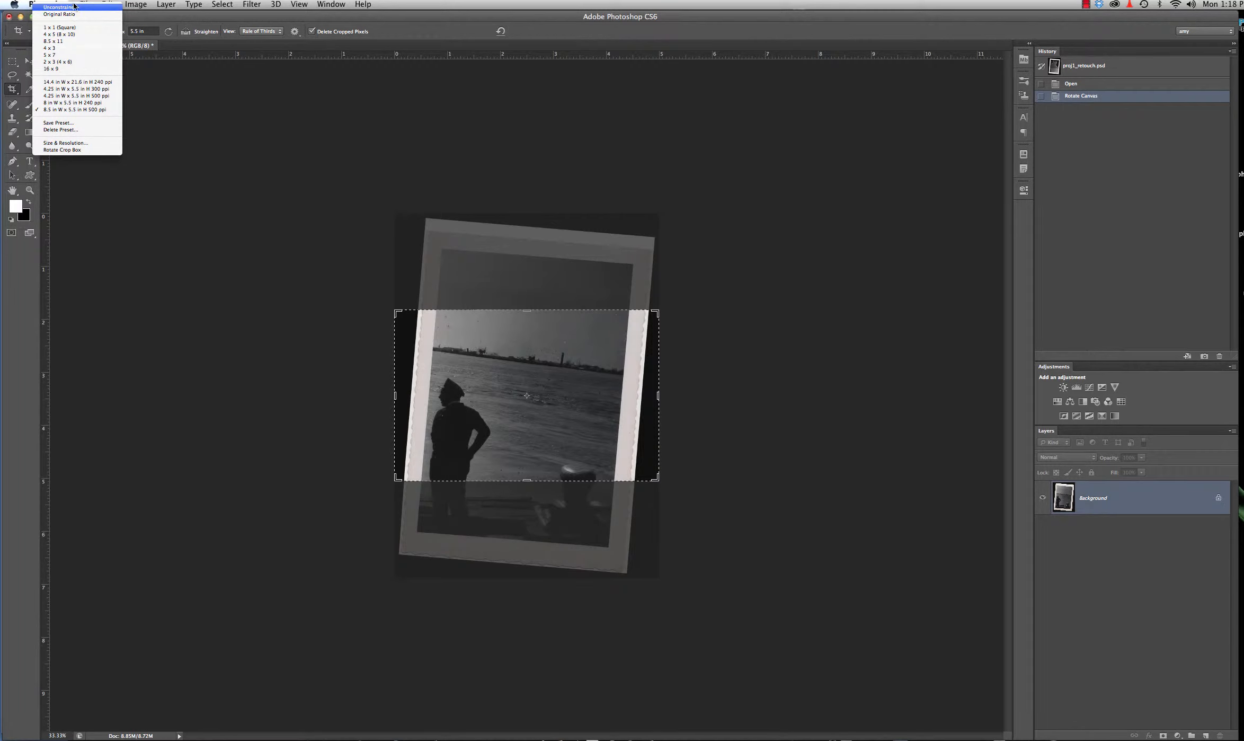
pyautogui.click(75, 7)
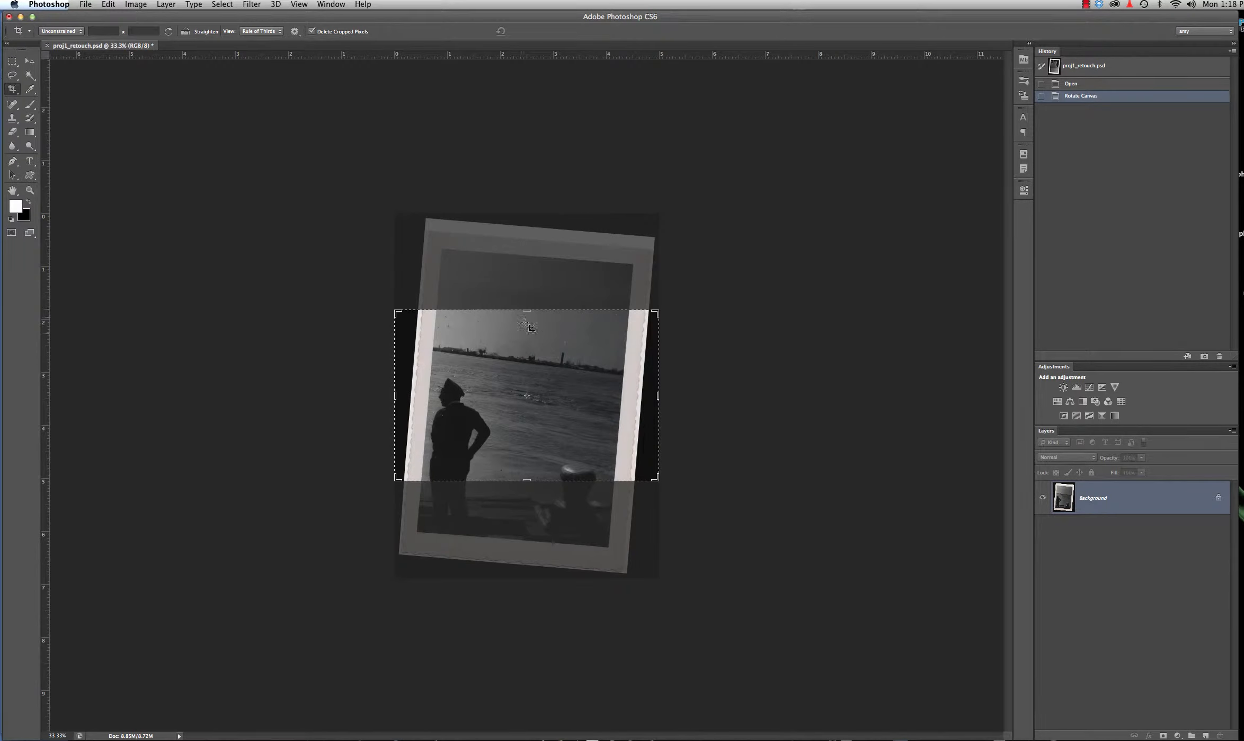
pyautogui.moveTo(526, 311); pyautogui.dragTo(532, 264)
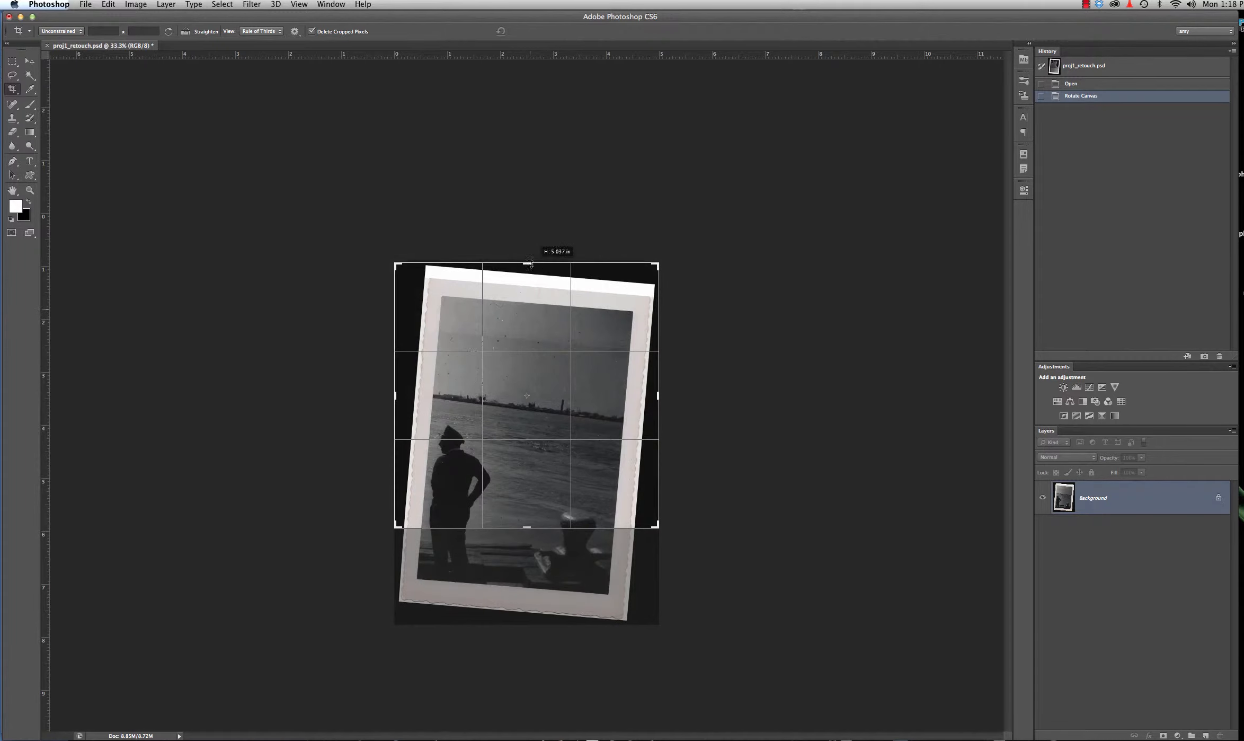
pyautogui.moveTo(526, 527); pyautogui.dragTo(527, 577)
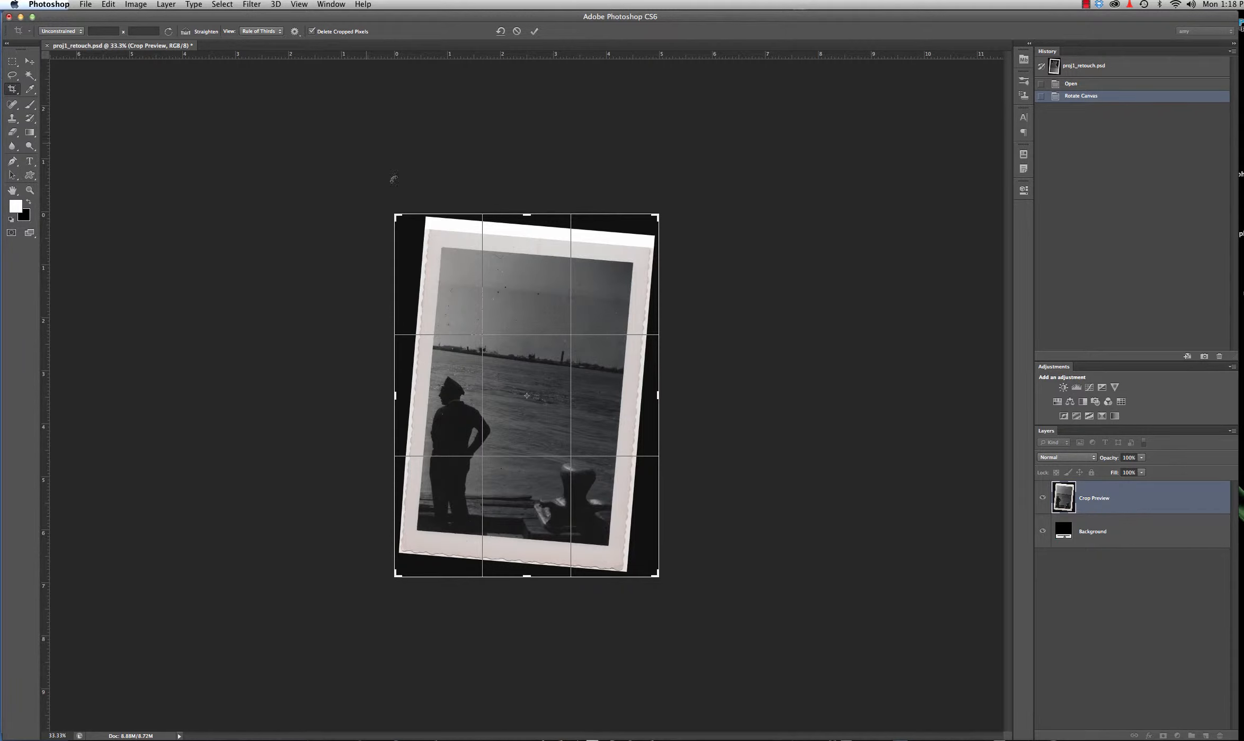
pyautogui.click(312, 31)
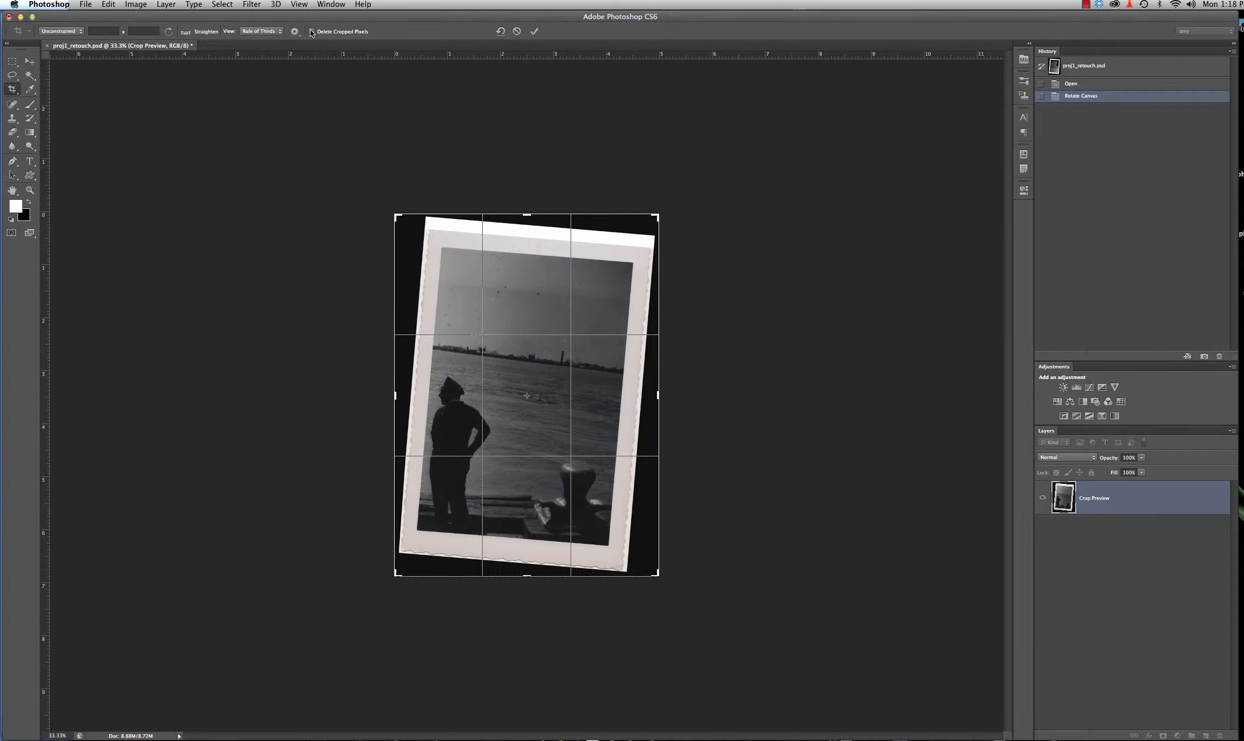
pyautogui.click(312, 32)
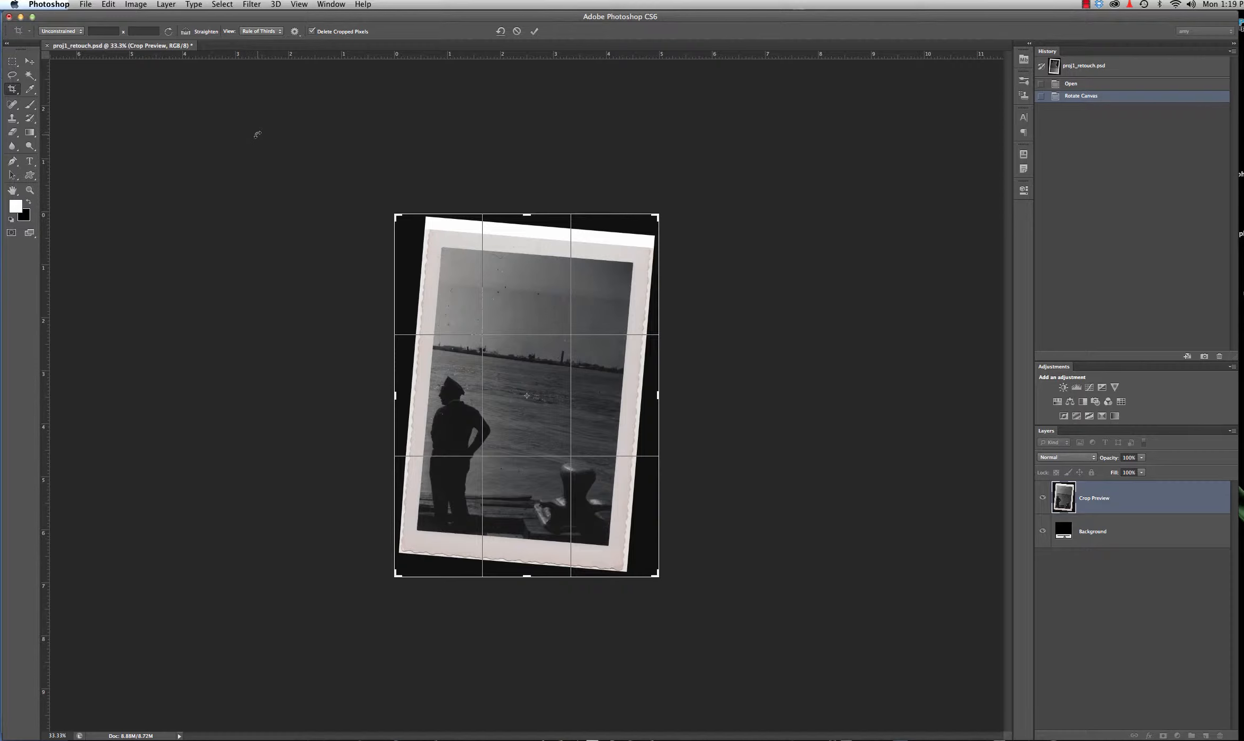
pyautogui.click(142, 4)
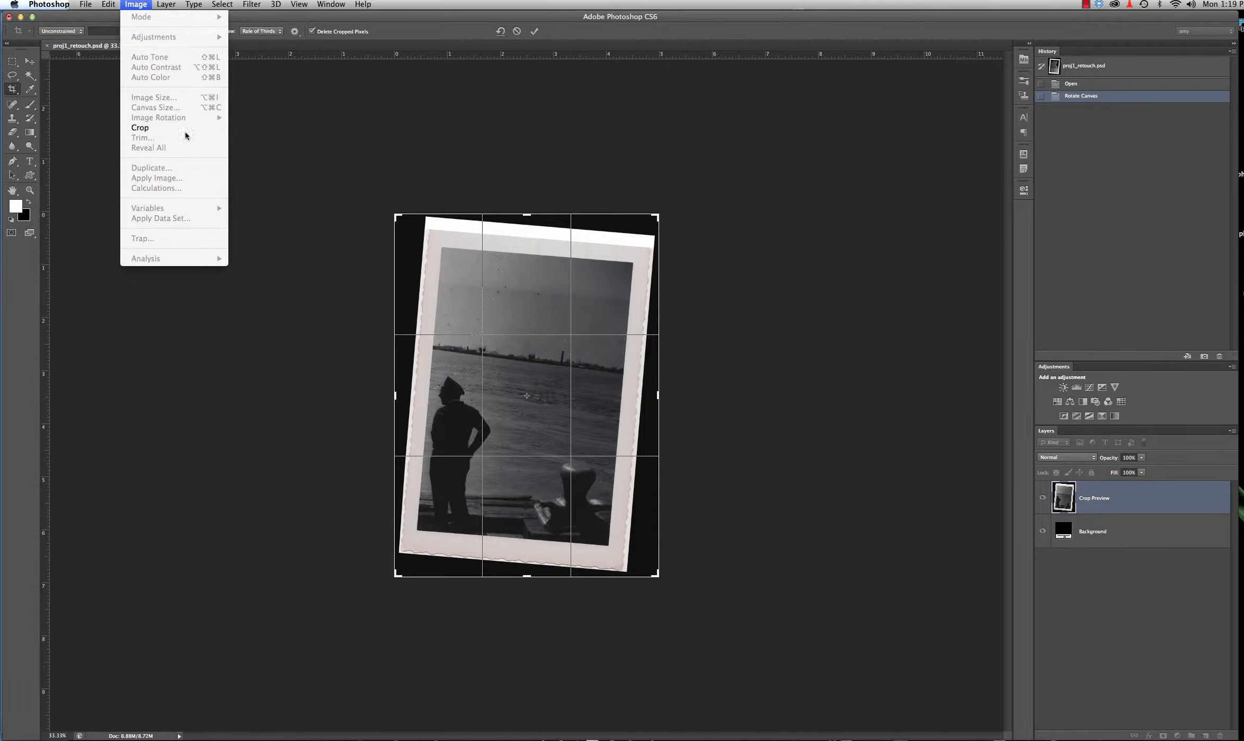
pyautogui.click(323, 130)
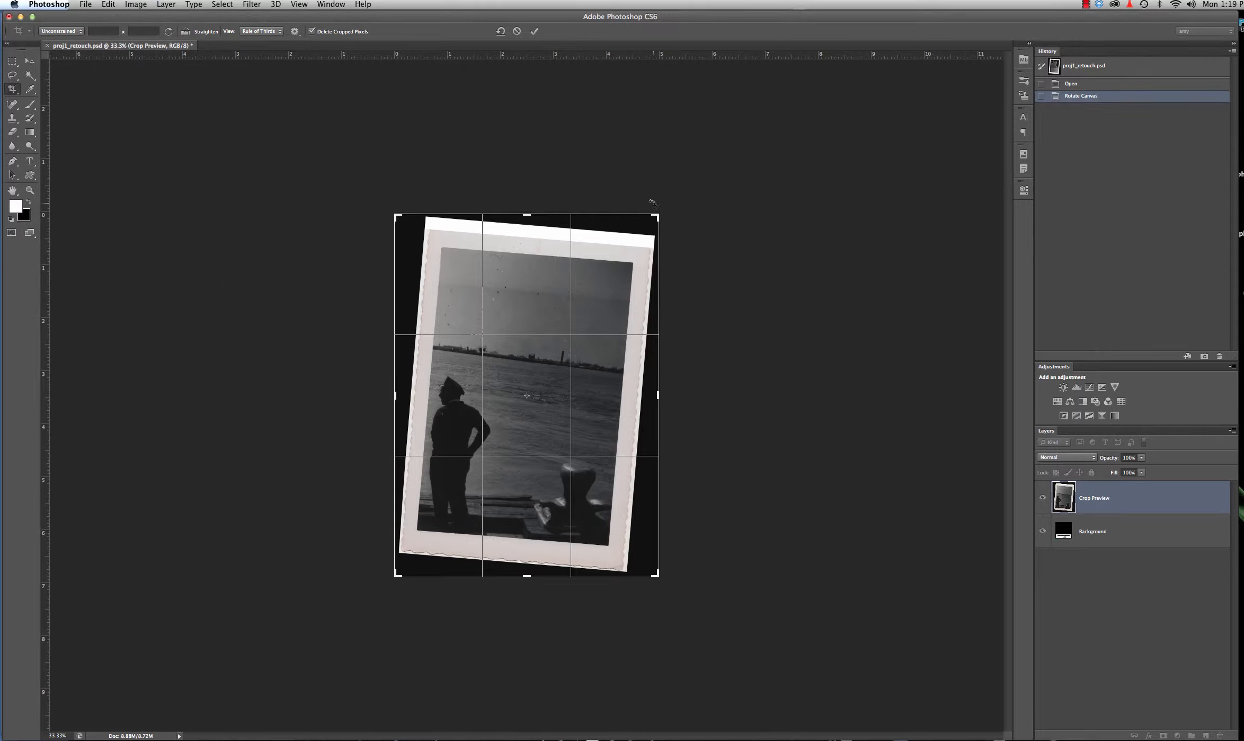
# Step: Straighten the tilted photograph along the upper edge of the picture, just inside its pale border
pyautogui.click(12, 92)
pyautogui.click(185, 32)
pyautogui.moveTo(441, 246); pyautogui.dragTo(639, 262)
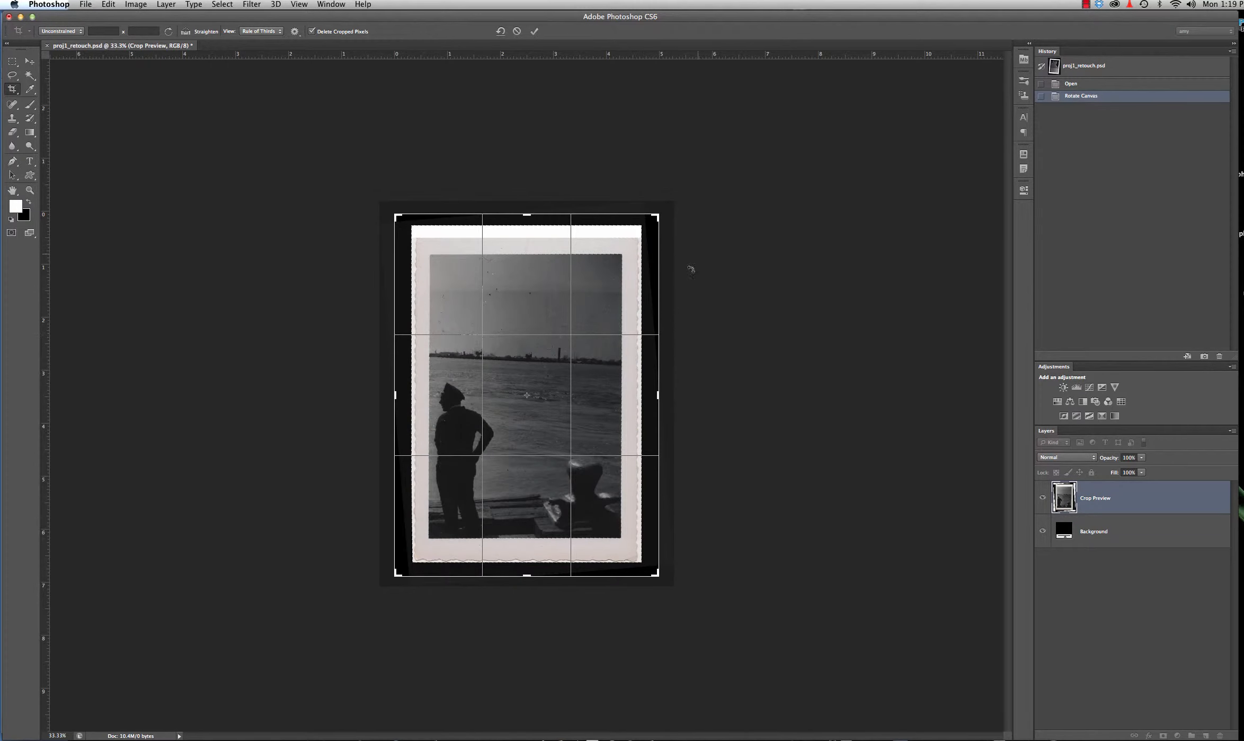
# Step: Pull the crop frame in to the picture's four edges, excluding the pale border, and apply the crop
pyautogui.moveTo(526, 215); pyautogui.dragTo(528, 254)
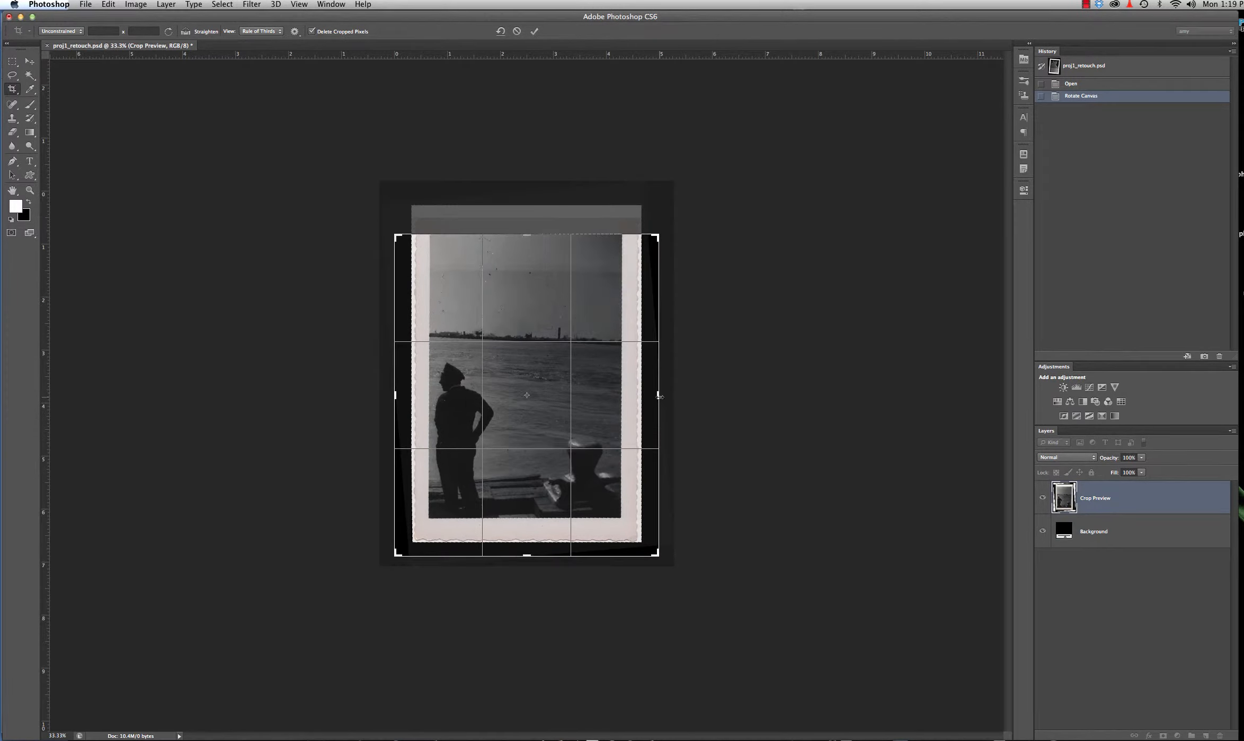
pyautogui.moveTo(660, 397); pyautogui.dragTo(641, 405)
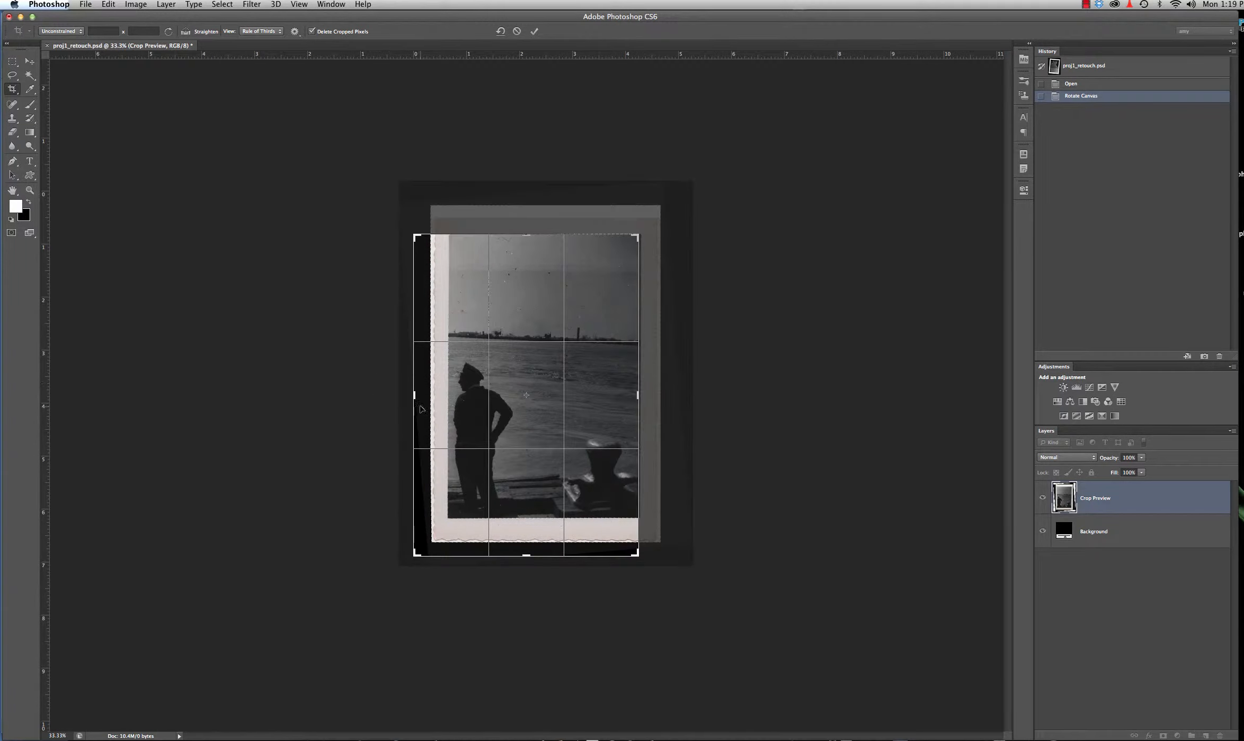
pyautogui.moveTo(415, 402); pyautogui.dragTo(431, 396)
pyautogui.moveTo(529, 554); pyautogui.dragTo(529, 535)
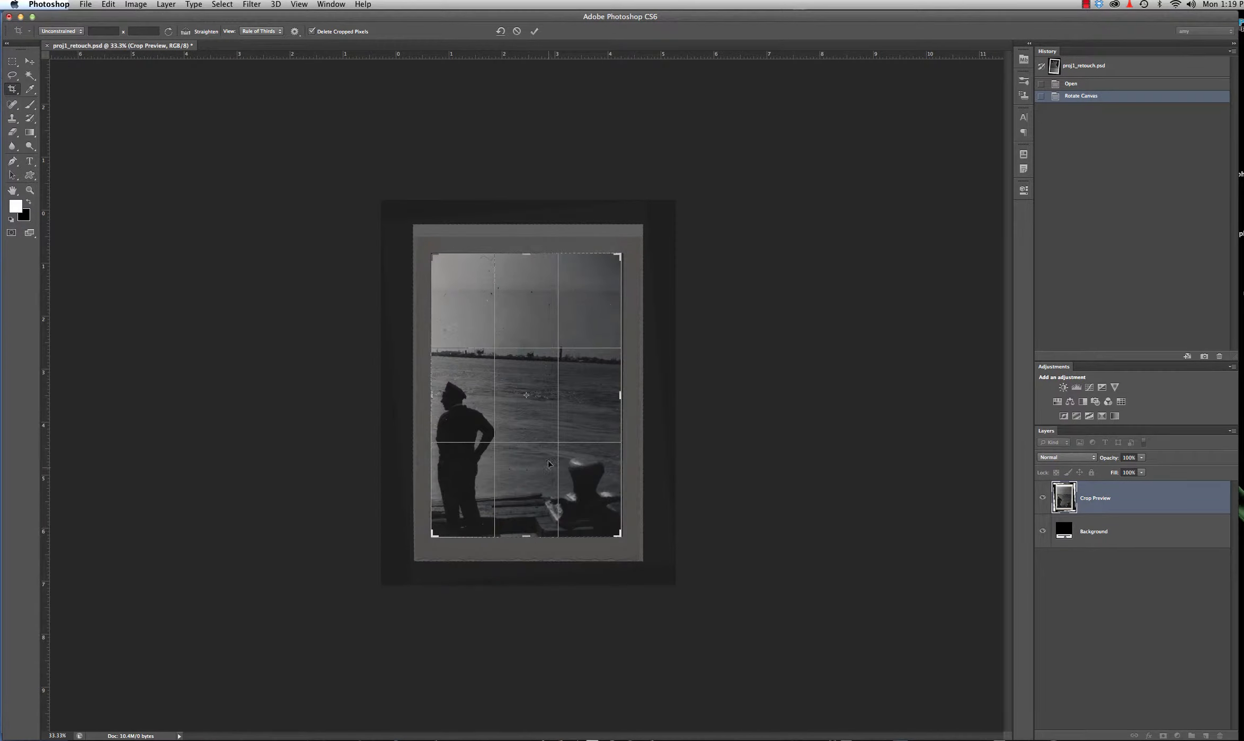
pyautogui.press('Return')
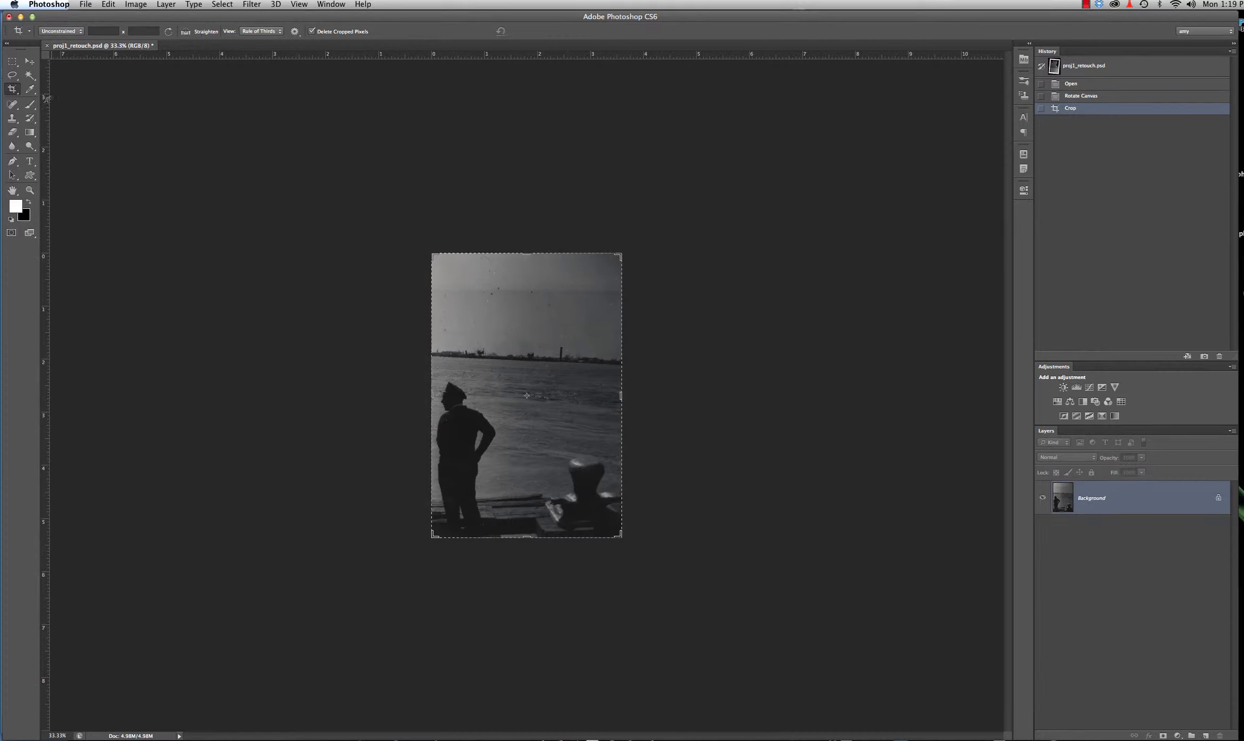
pyautogui.click(30, 62)
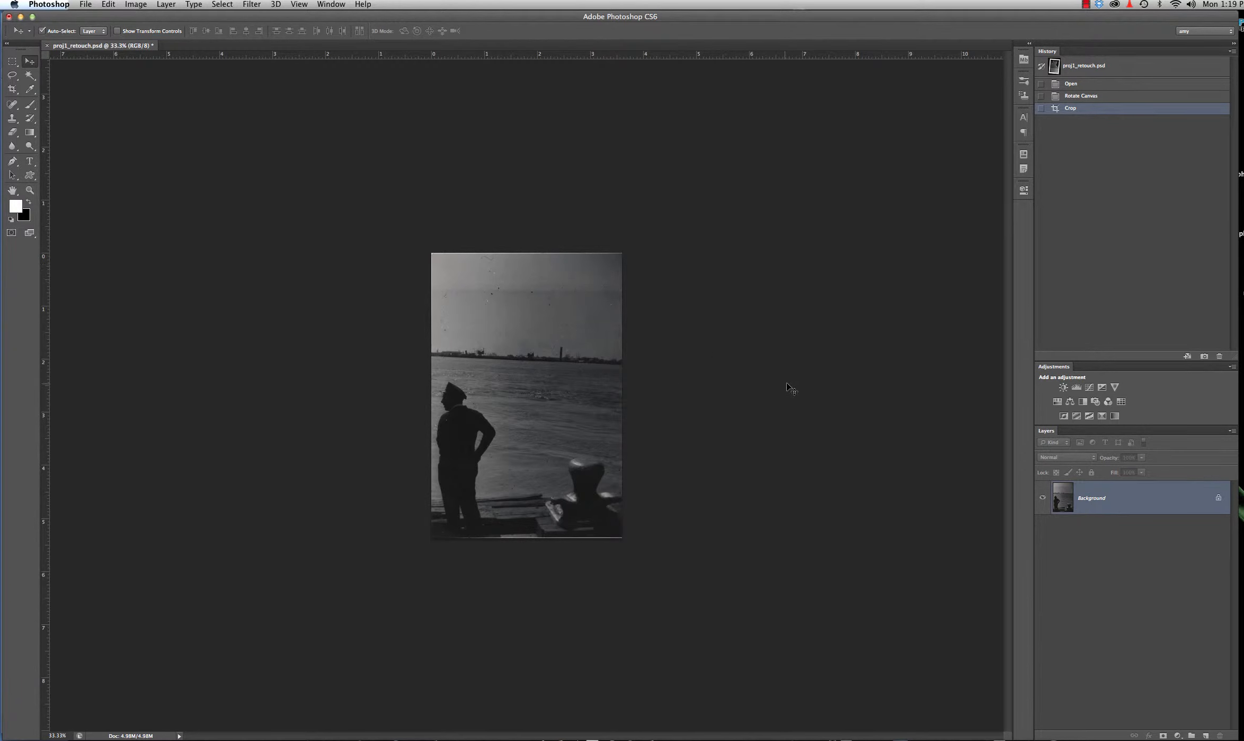
pyautogui.press('super+equal')
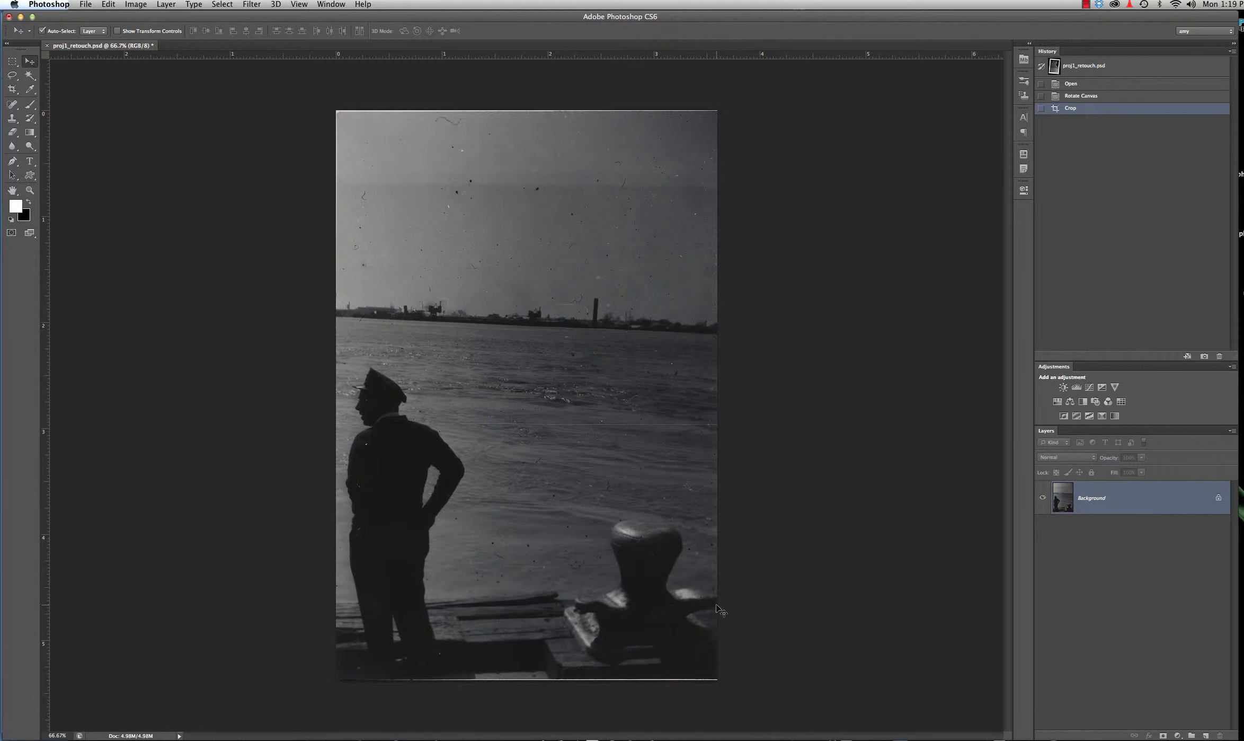
# Step: Revert the image to the Rotate Canvas history state and turn off Delete Cropped Pixels for the Crop tool
pyautogui.click(1074, 99)
pyautogui.click(1075, 99)
pyautogui.click(14, 89)
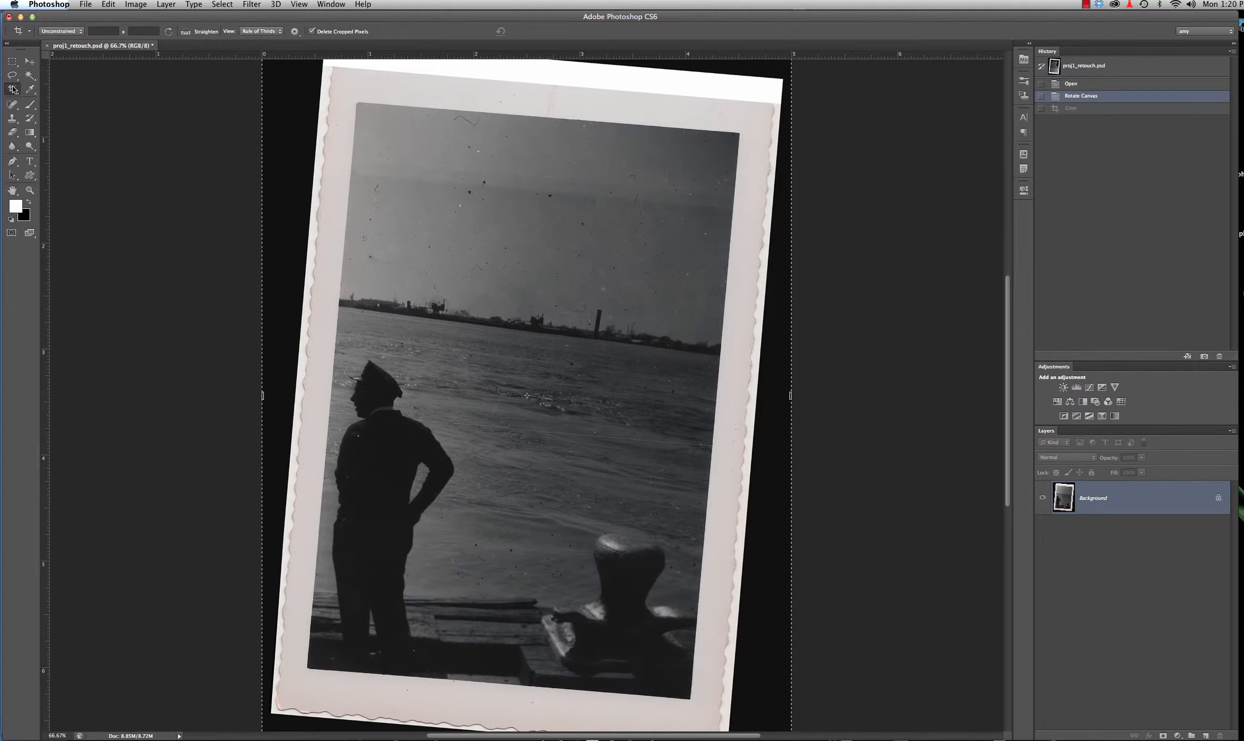
pyautogui.click(312, 32)
pyautogui.press('super+minus')
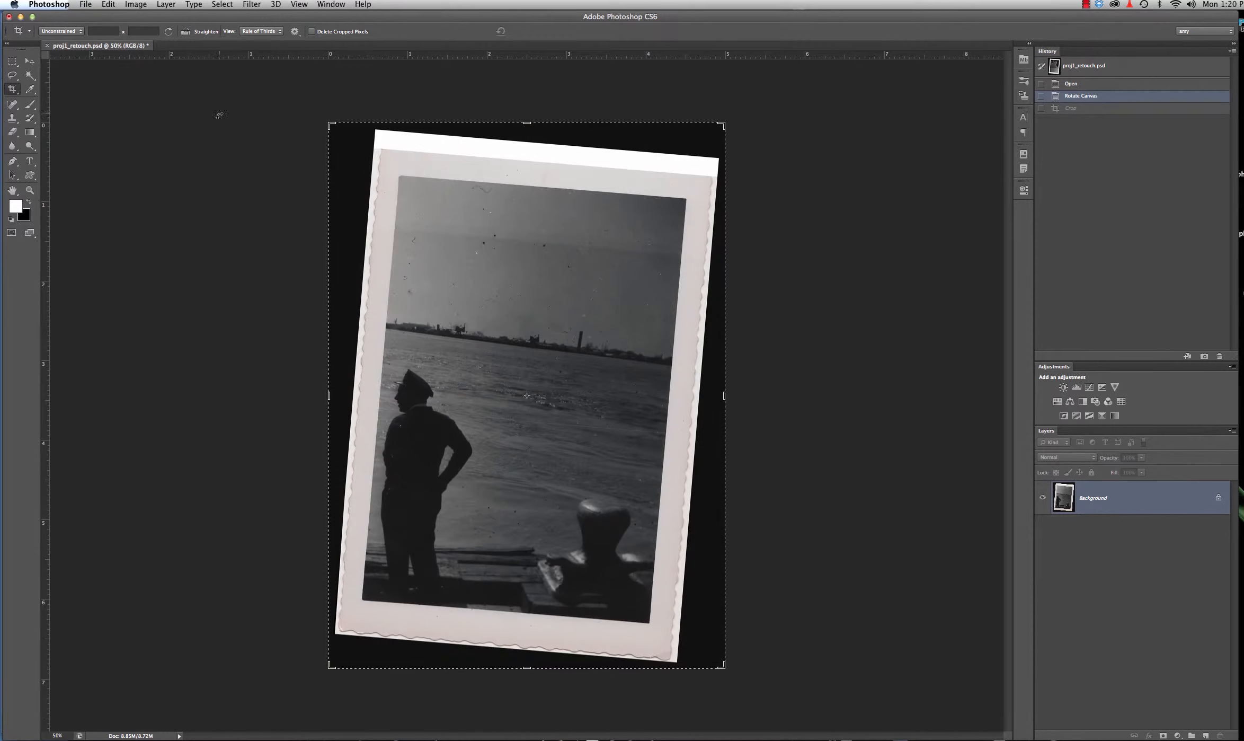
# Step: Straighten the photo along the picture's upper edge, shift the crop frame vertically to include the lower pale border, and apply the crop
pyautogui.click(186, 32)
pyautogui.moveTo(398, 174); pyautogui.dragTo(693, 198)
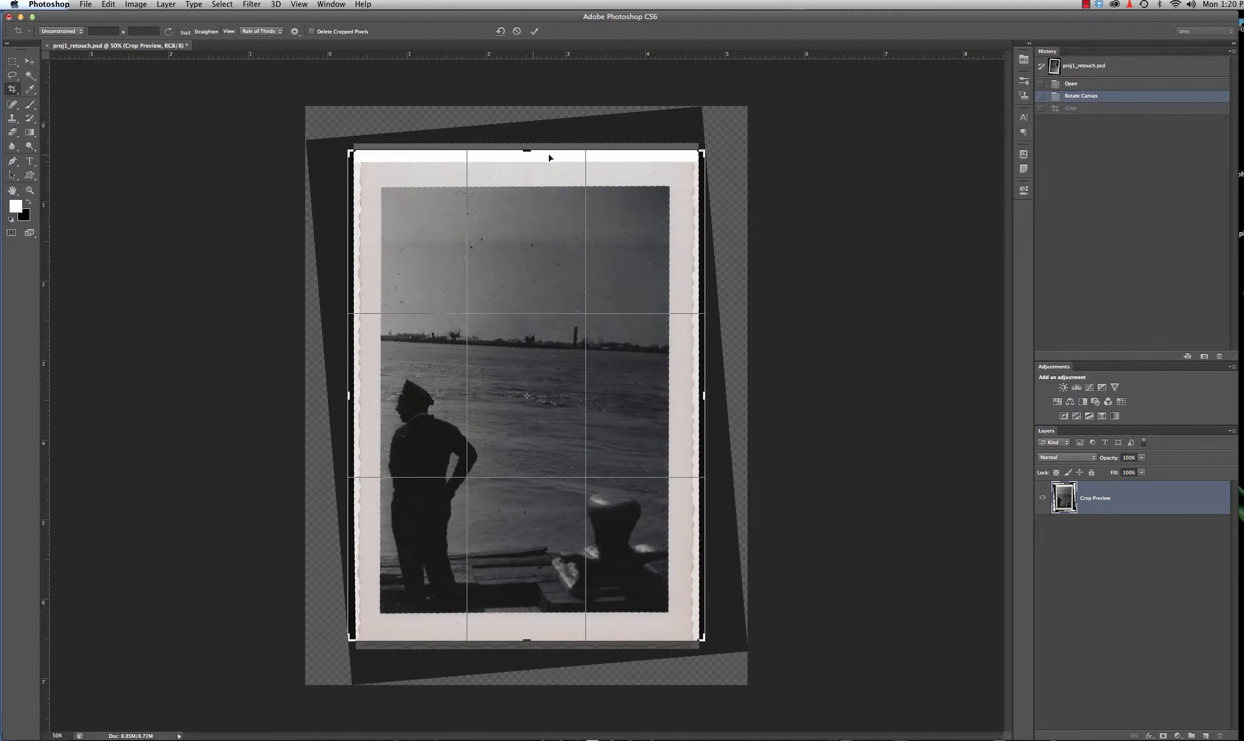
pyautogui.moveTo(528, 150); pyautogui.dragTo(527, 158)
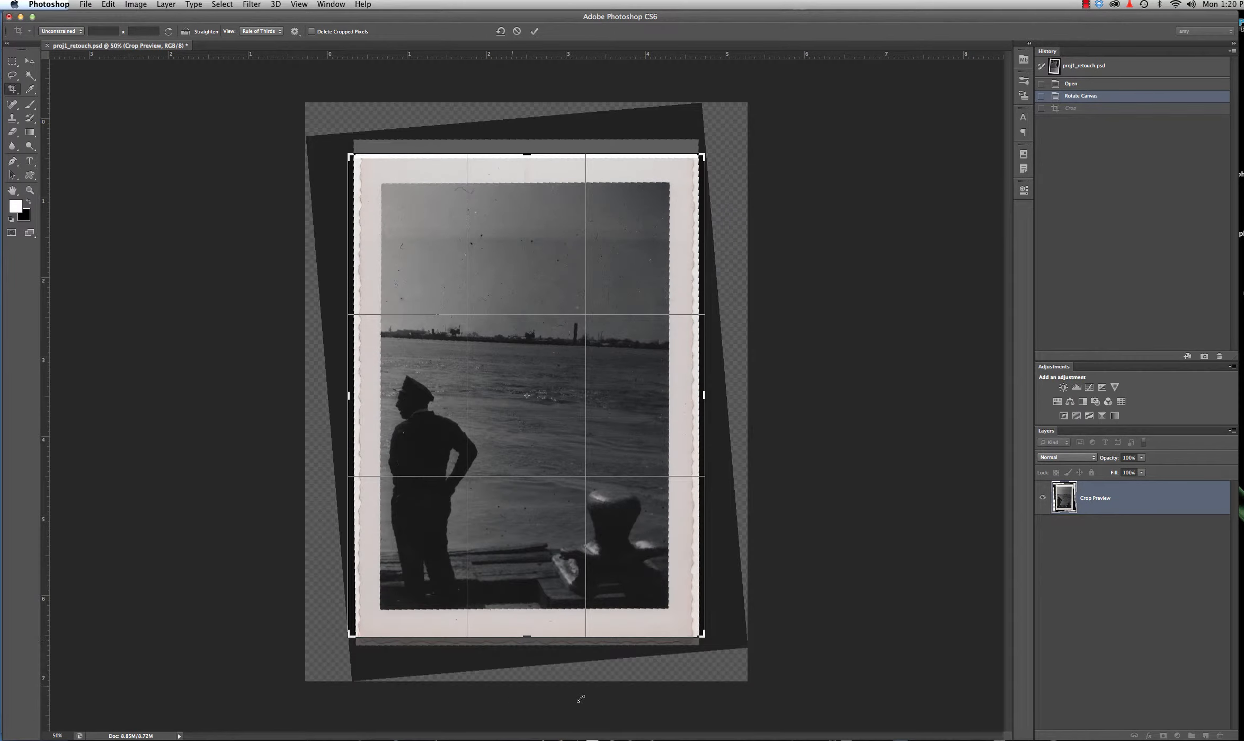
pyautogui.moveTo(526, 636); pyautogui.dragTo(526, 644)
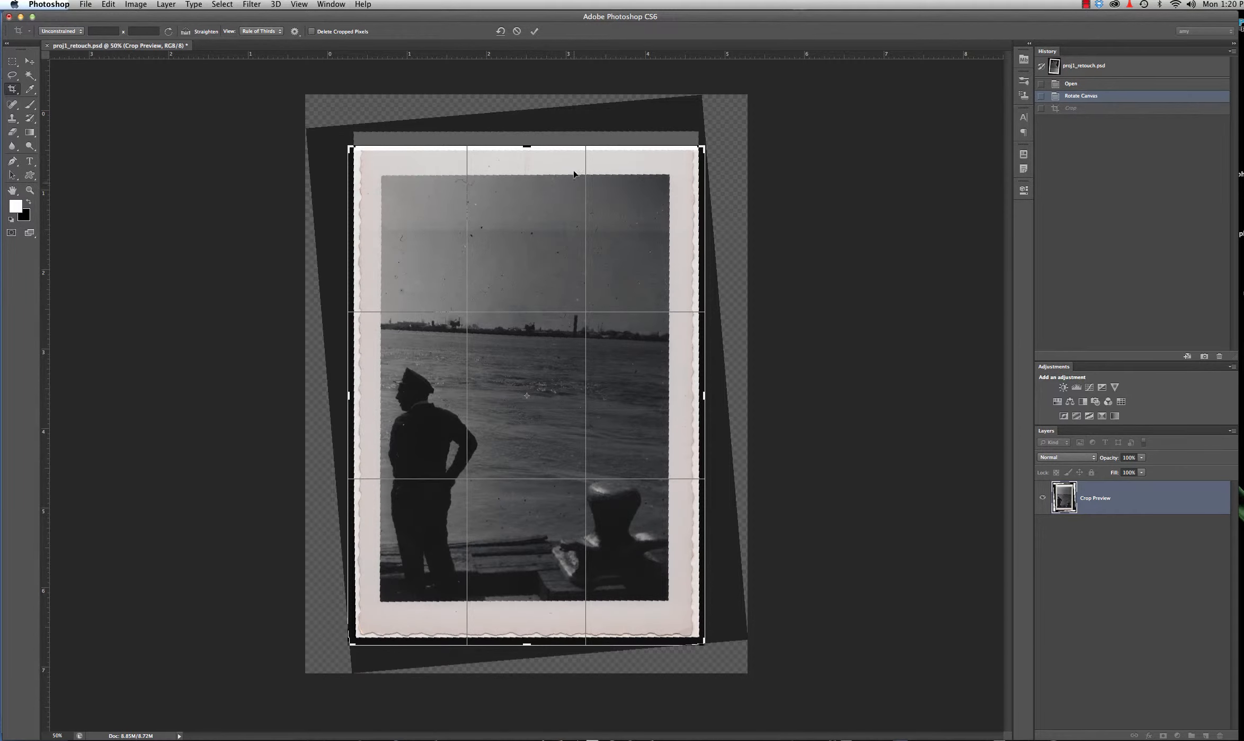
pyautogui.press('Return')
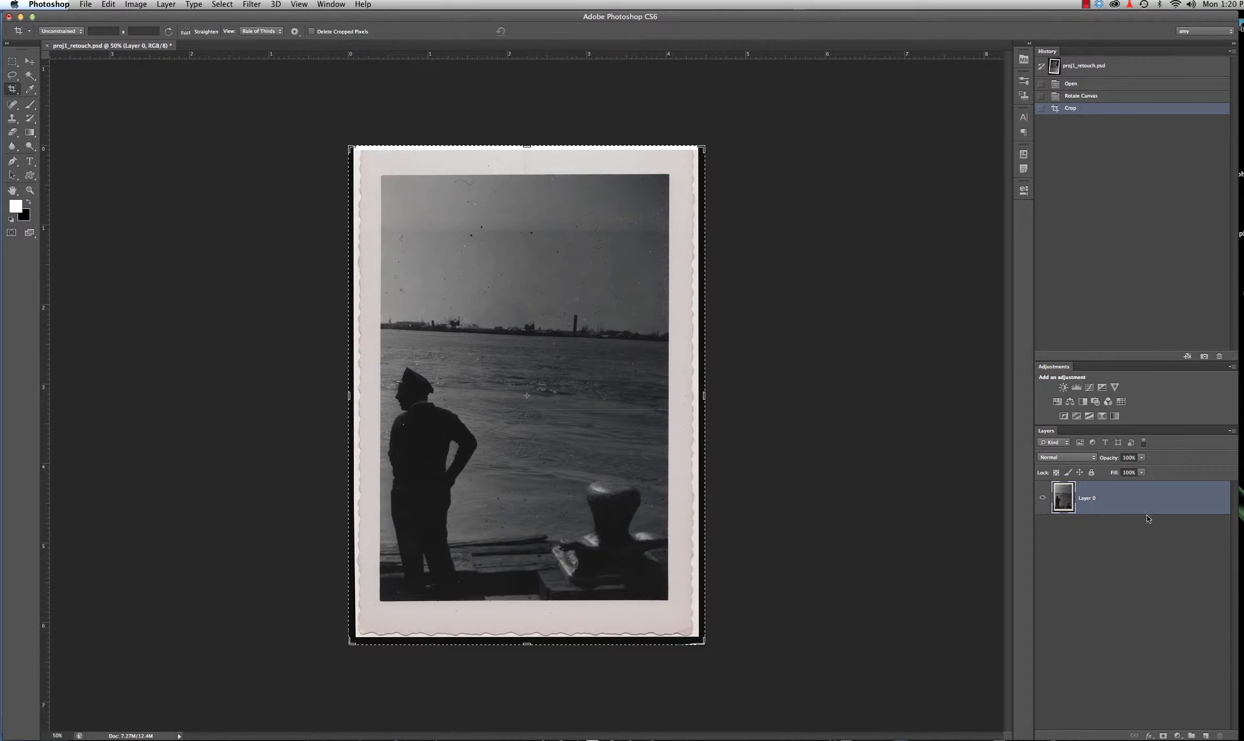
# Step: Duplicate Layer 0 and rename the duplicate "background copy"
pyautogui.moveTo(1114, 501); pyautogui.dragTo(1206, 735)
pyautogui.doubleClick(1097, 500)
pyautogui.write('bacgr')
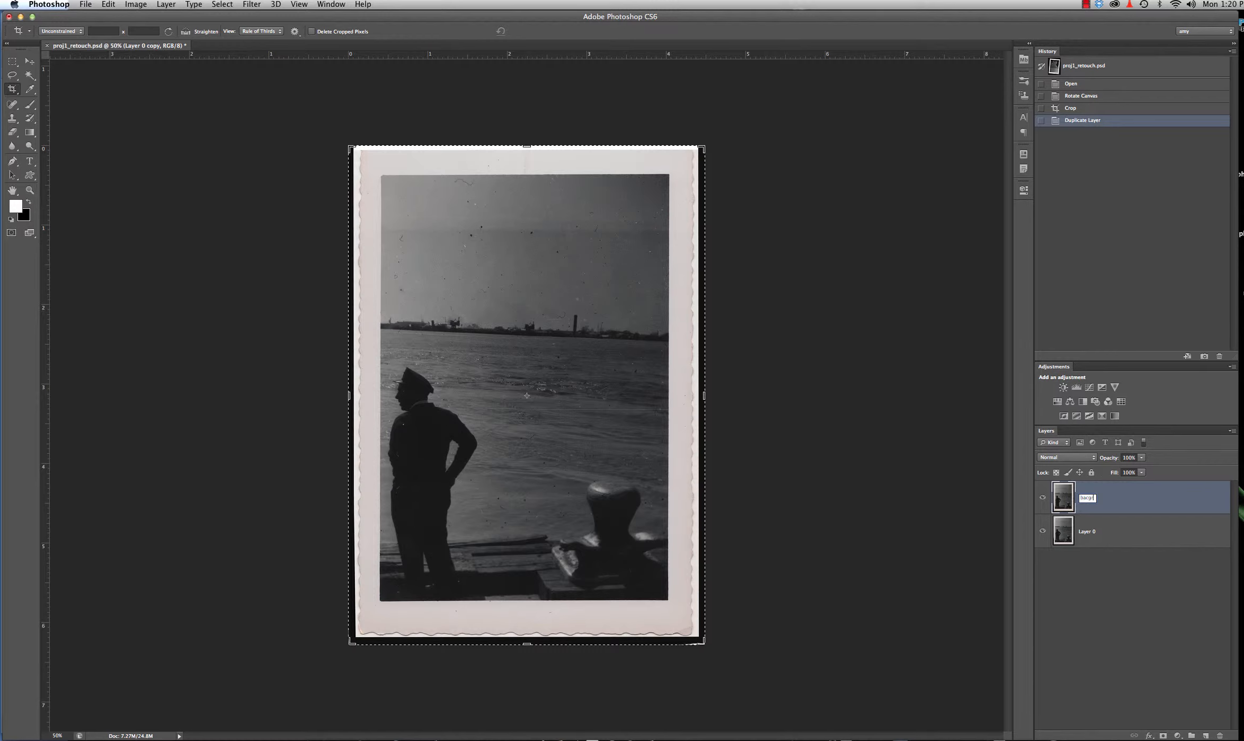
pyautogui.press('BackSpace')
pyautogui.press('BackSpace')
pyautogui.write('kground copy')
pyautogui.click(1088, 497)
pyautogui.write('k')
pyautogui.press('Return')
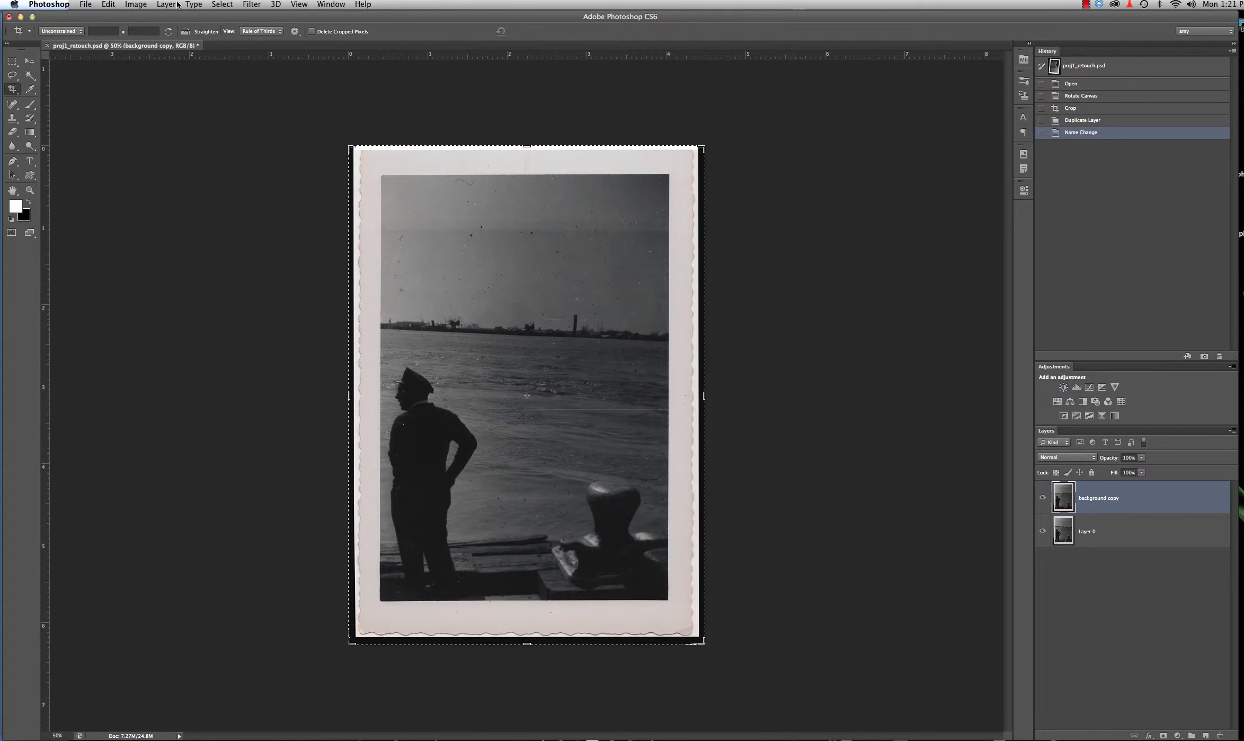
# Step: Reveal all the image area hidden by the crop and turn on Delete Cropped Pixels for the Crop tool
pyautogui.click(132, 5)
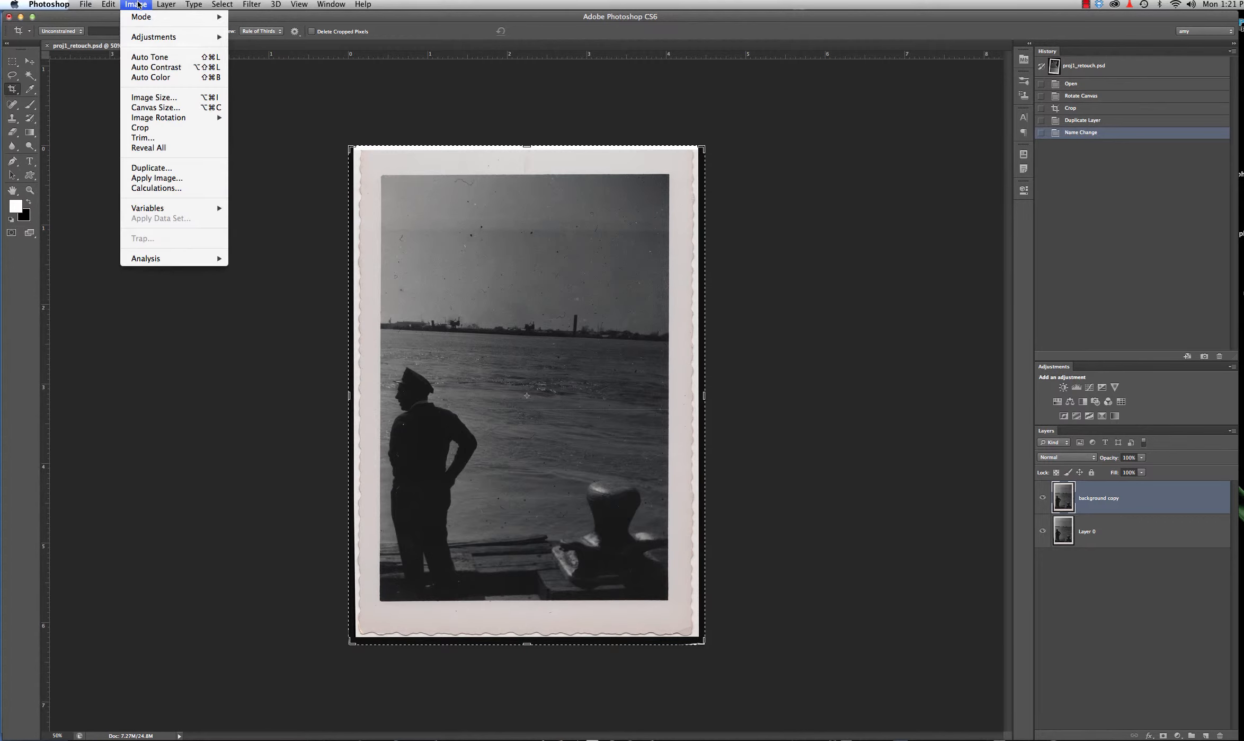
pyautogui.click(147, 148)
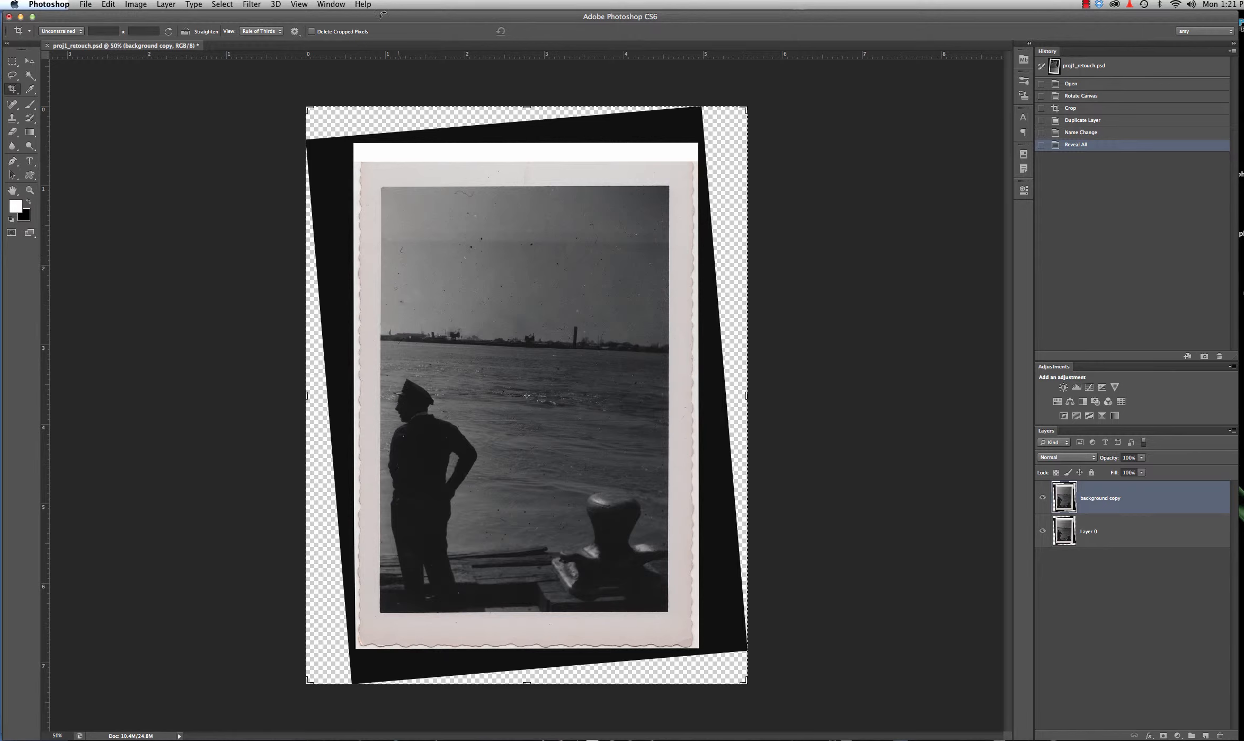
pyautogui.click(312, 31)
pyautogui.moveTo(527, 108); pyautogui.dragTo(528, 133)
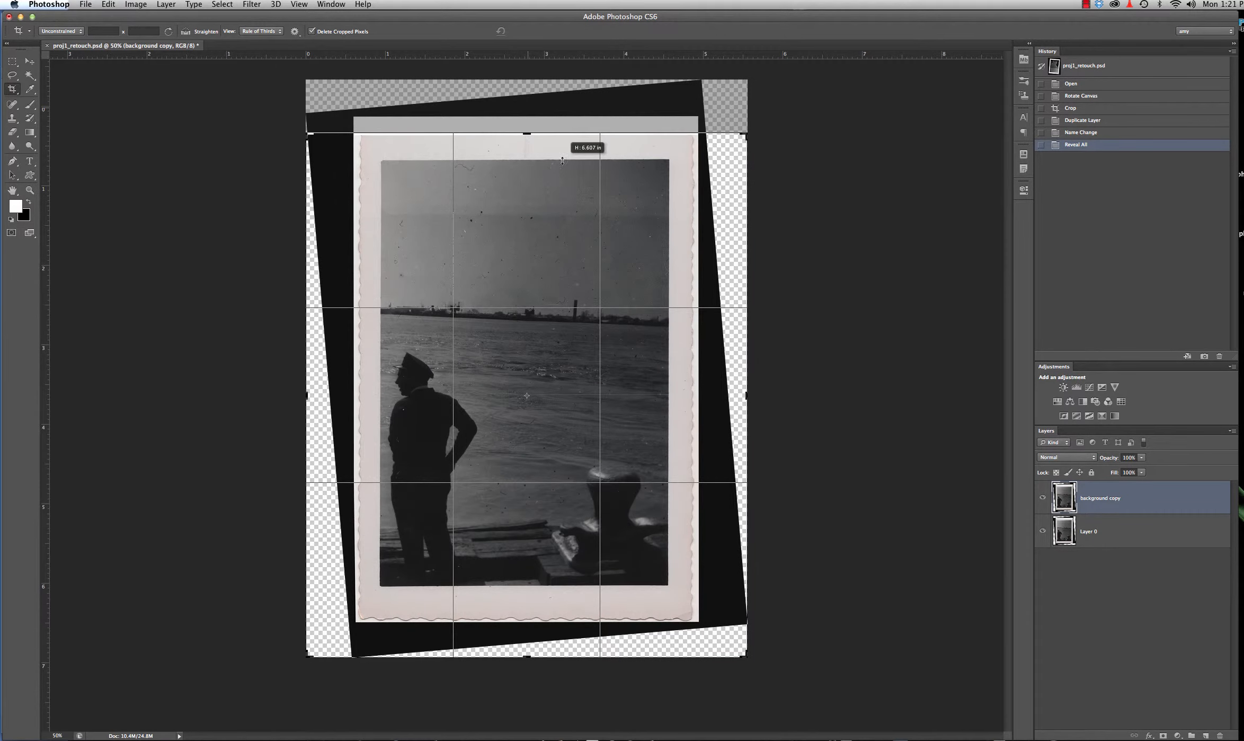
pyautogui.moveTo(527, 655); pyautogui.dragTo(532, 634)
pyautogui.press('Escape')
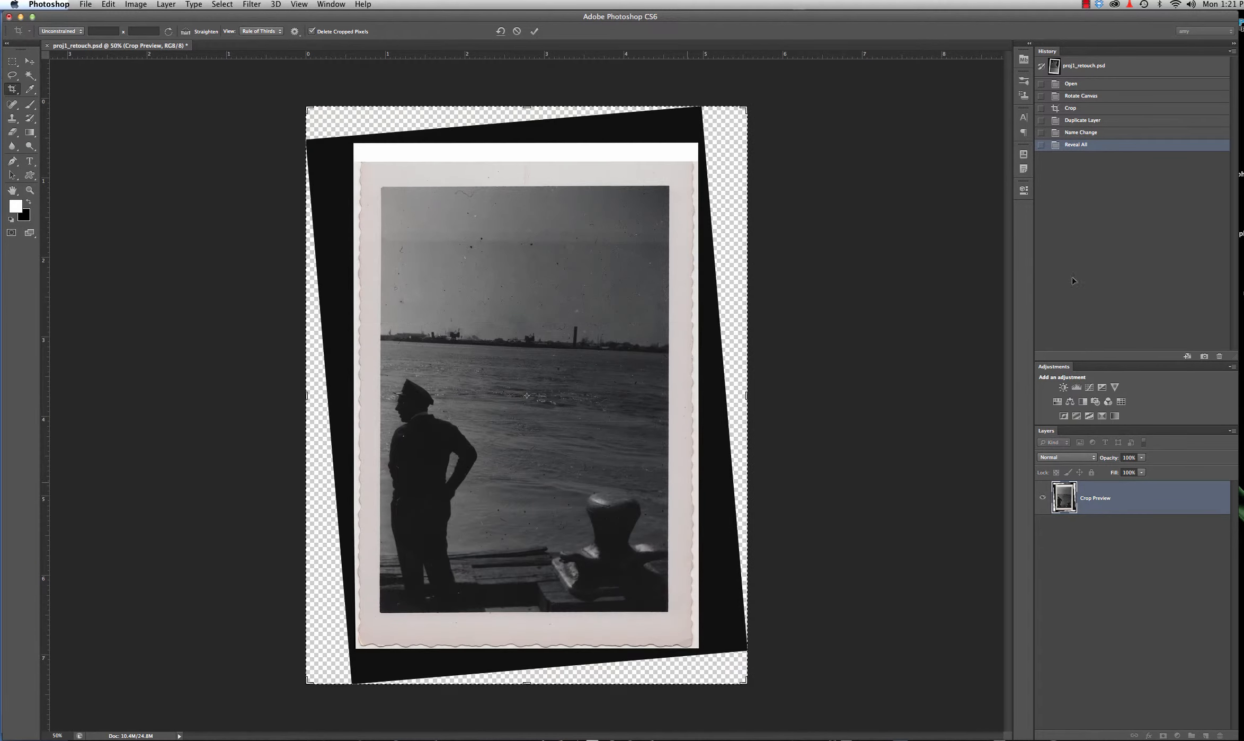
# Step: Discard the pending crop and revert the image to the Rotate Canvas history state
pyautogui.click(1092, 84)
pyautogui.click(1093, 96)
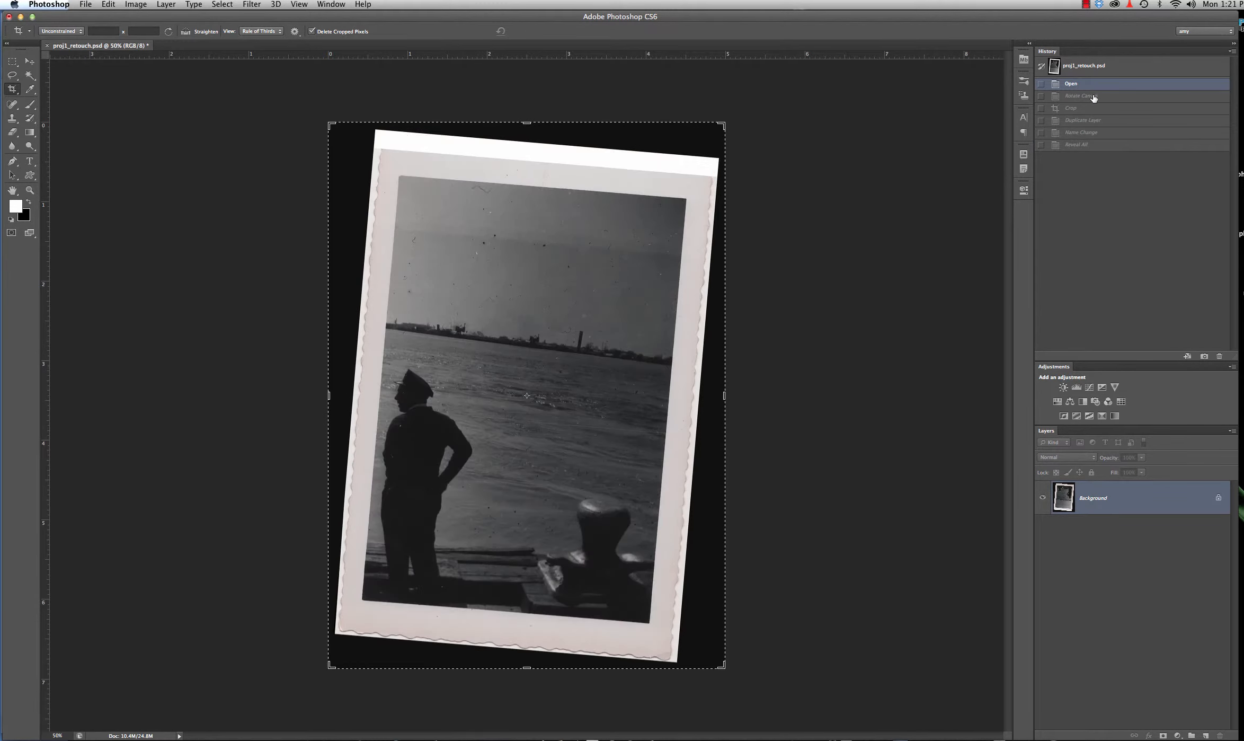
pyautogui.click(1091, 108)
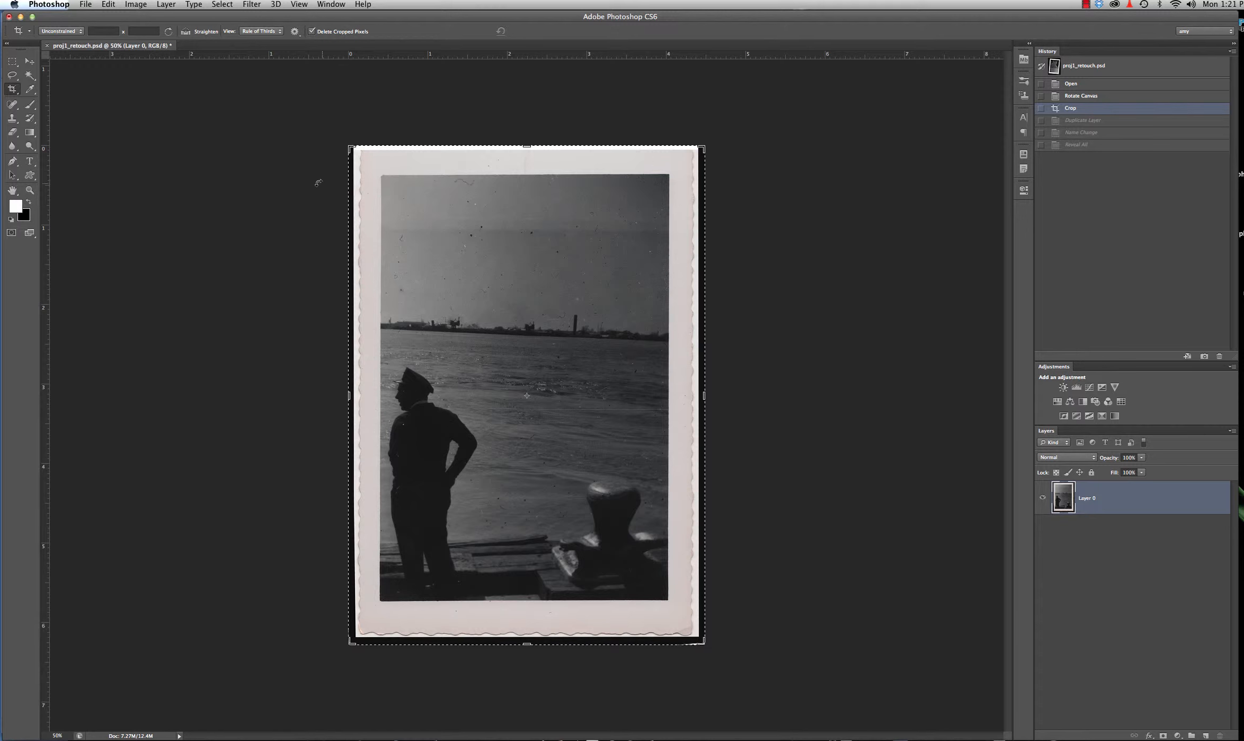
pyautogui.moveTo(322, 181); pyautogui.dragTo(319, 184)
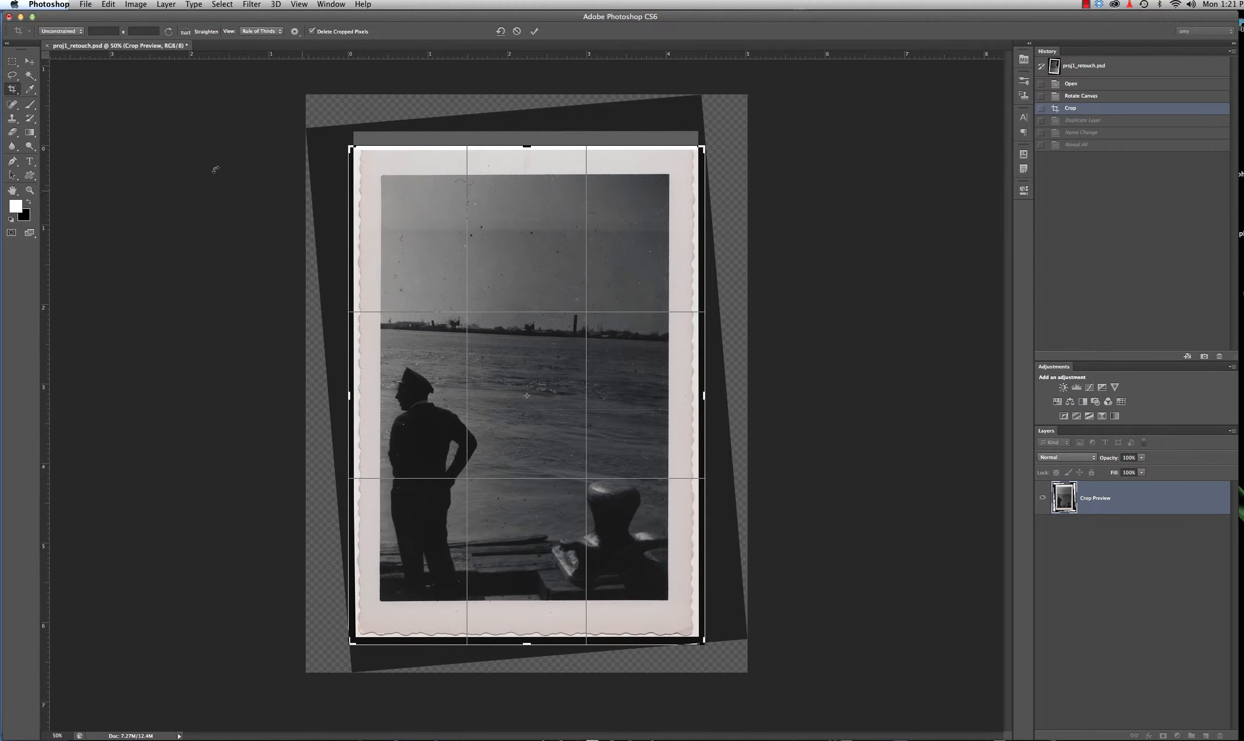
pyautogui.click(30, 61)
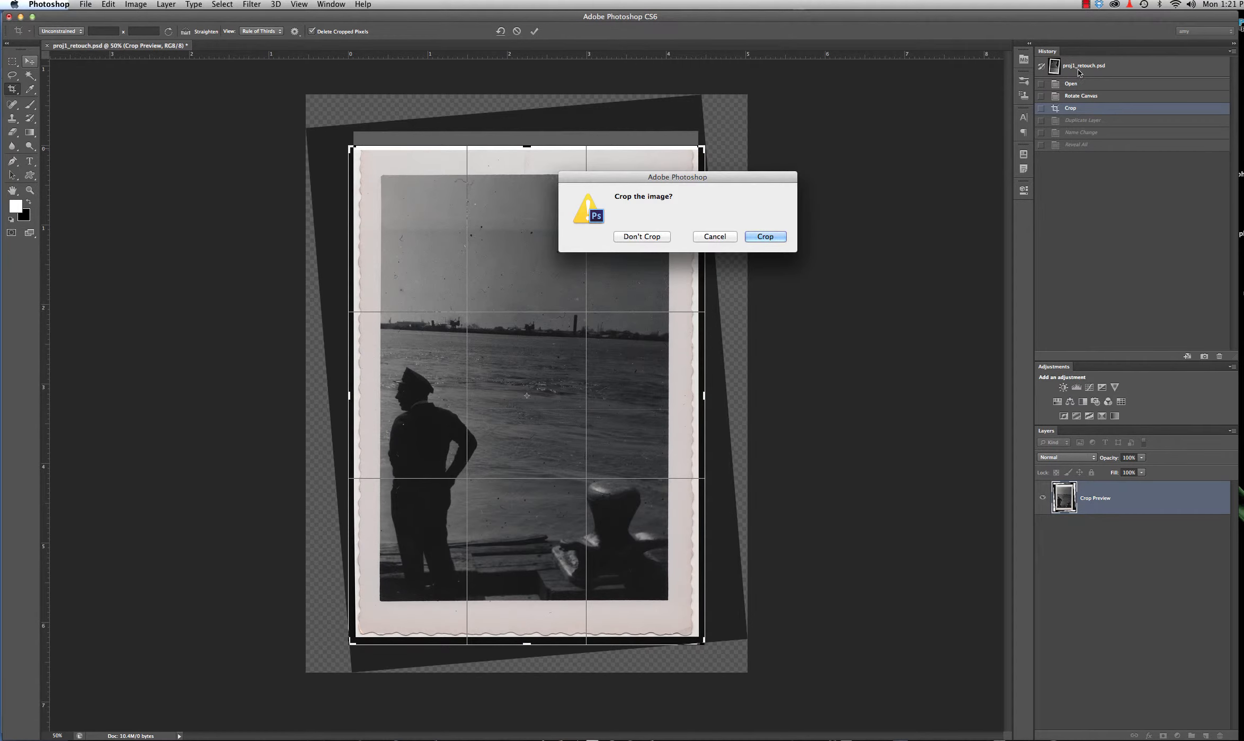
pyautogui.click(635, 240)
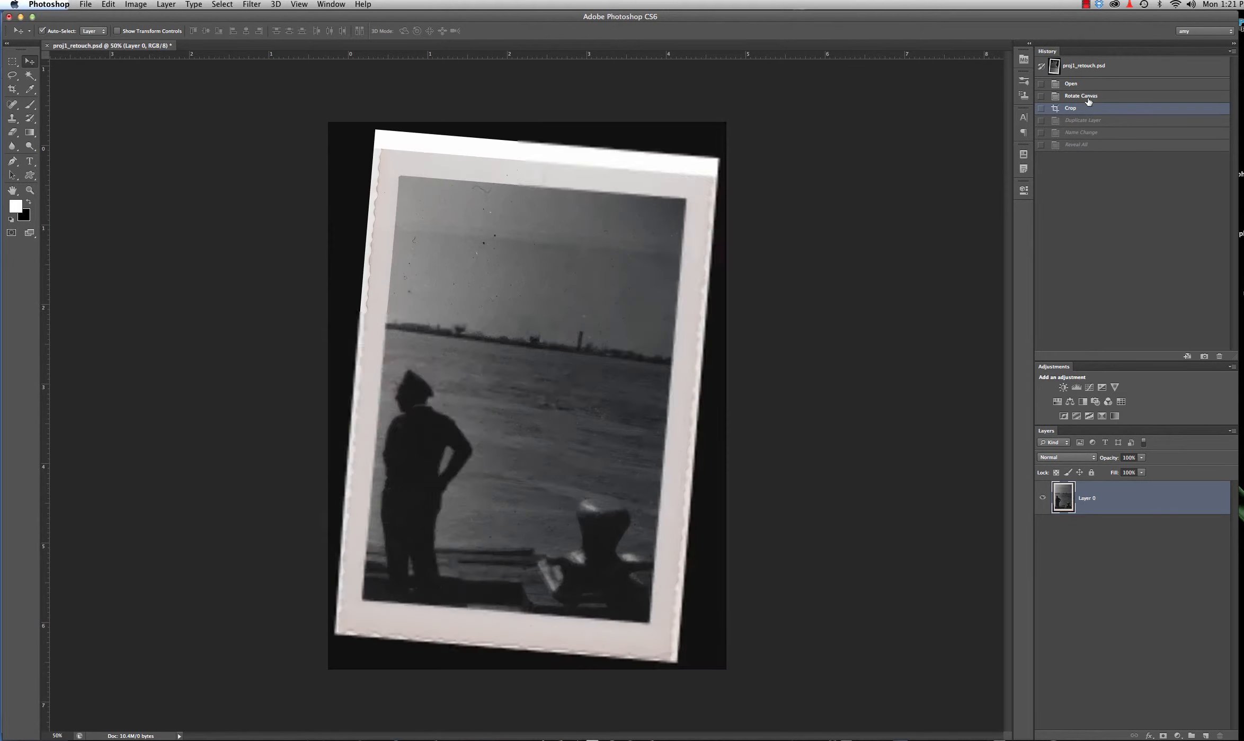
pyautogui.click(1081, 96)
# Step: Straighten the photo along the picture's upper edge, extend the crop frame past the lower pale border, and apply the crop
pyautogui.click(12, 89)
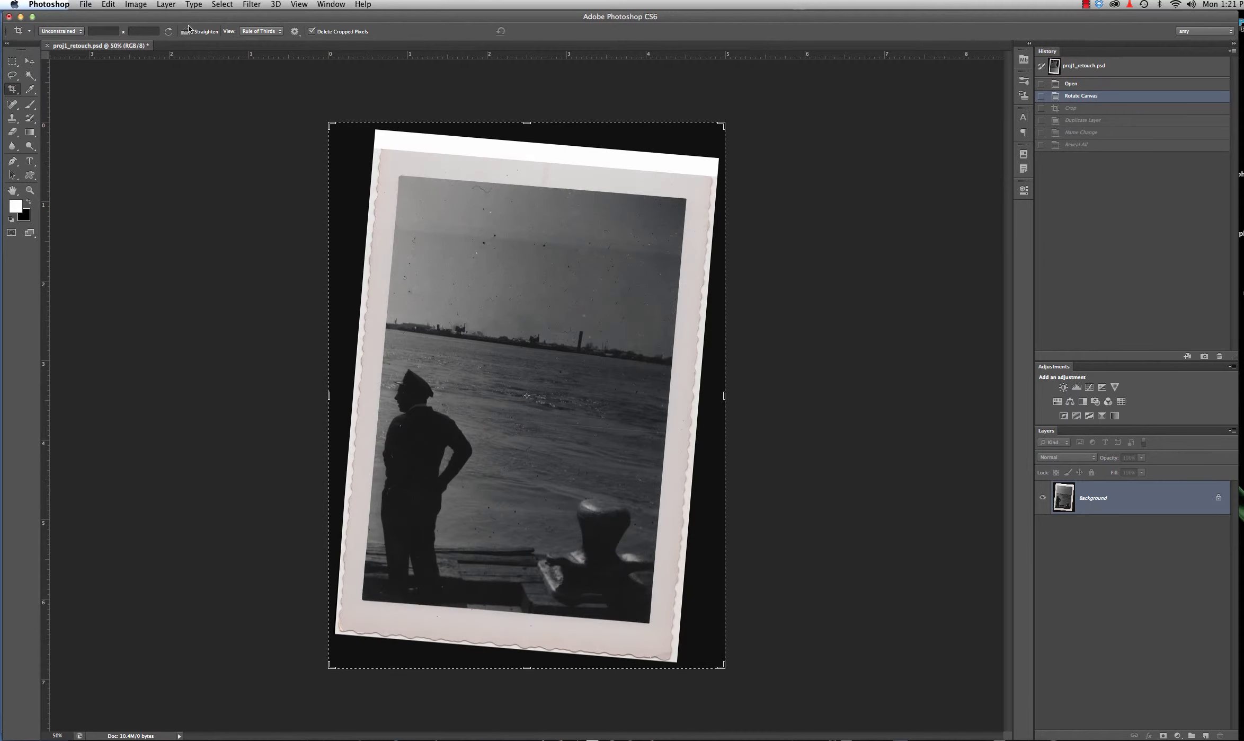
pyautogui.click(185, 31)
pyautogui.moveTo(400, 175); pyautogui.dragTo(683, 199)
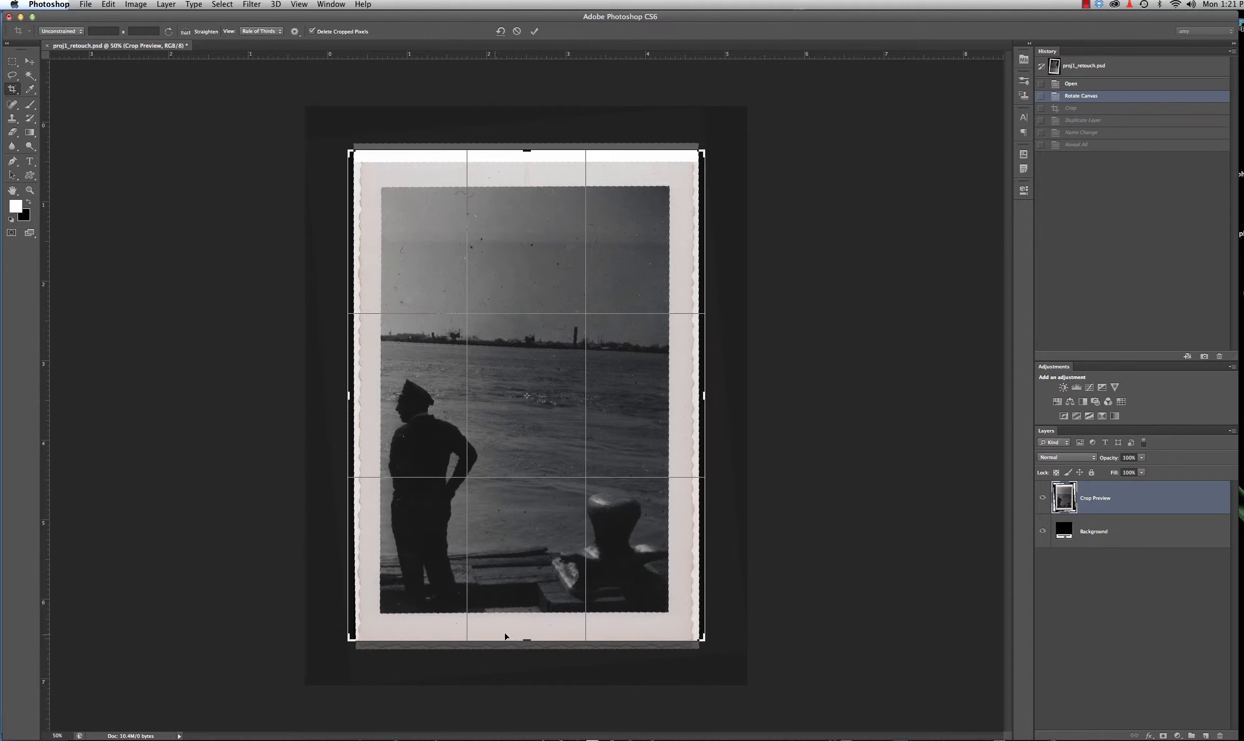
pyautogui.moveTo(526, 640); pyautogui.dragTo(527, 647)
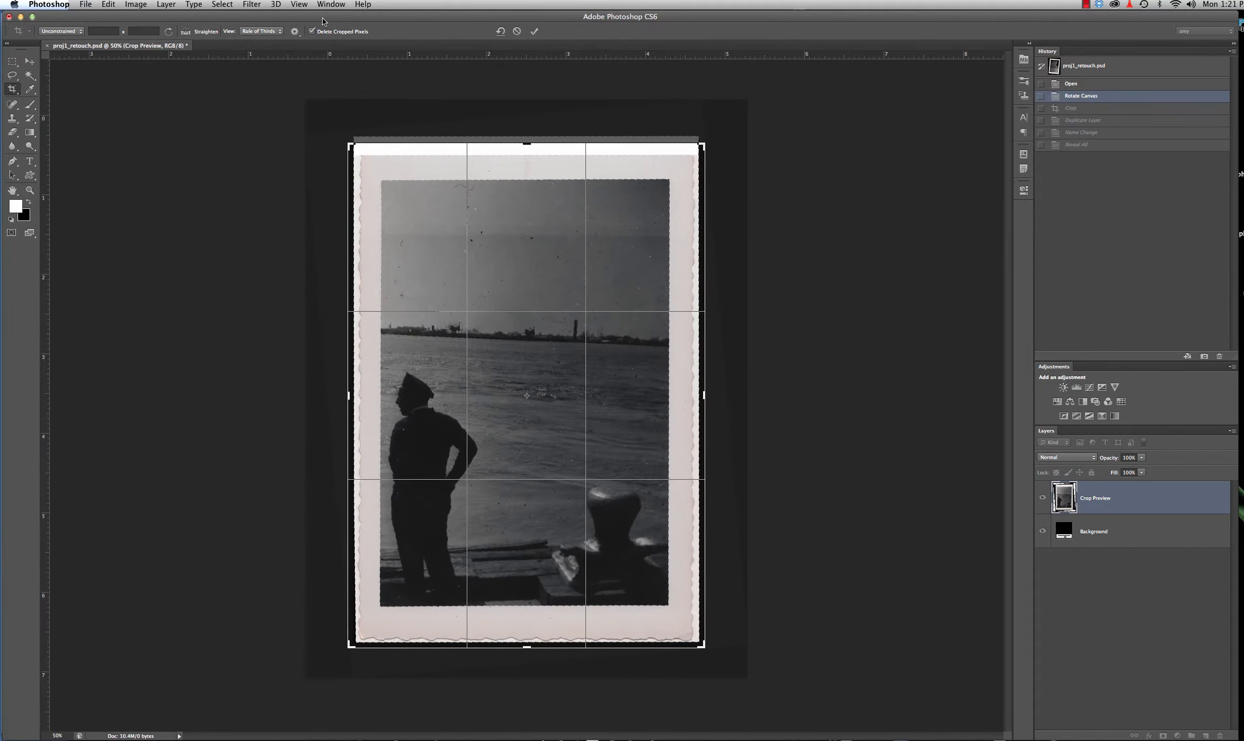
pyautogui.press('Return')
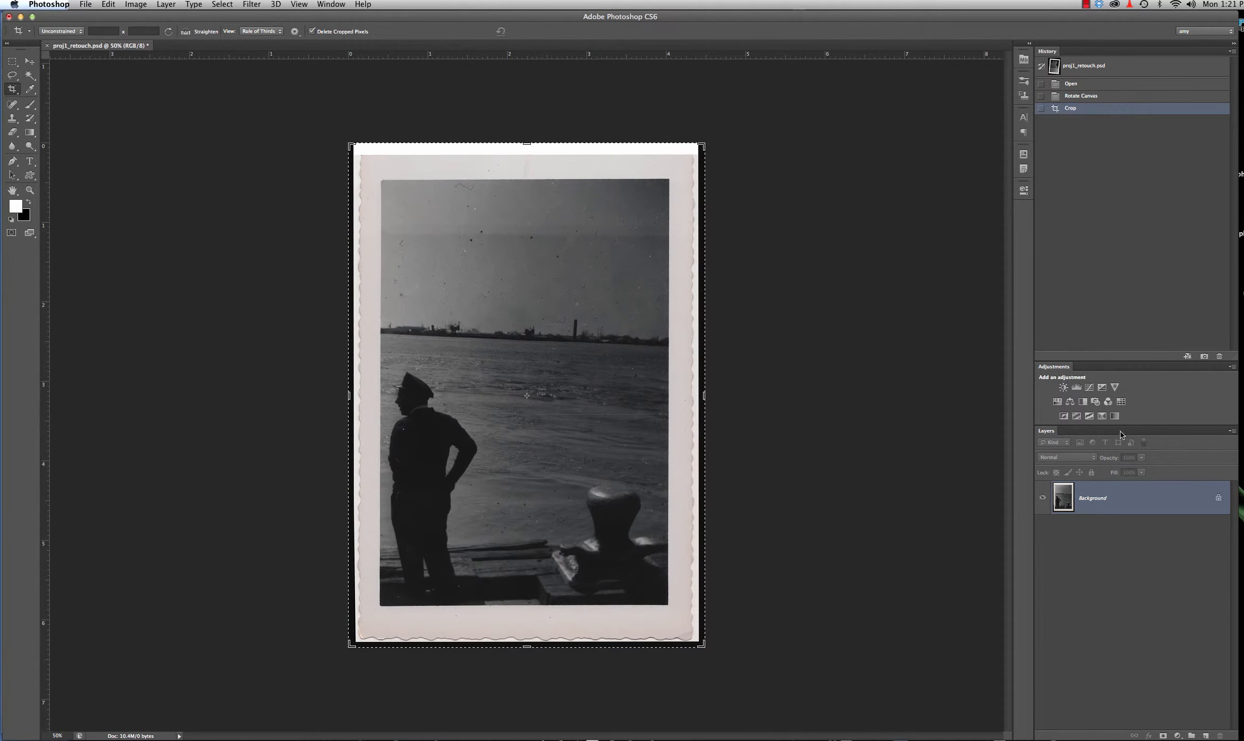
# Step: Duplicate the Background layer
pyautogui.moveTo(1171, 500); pyautogui.dragTo(1204, 733)
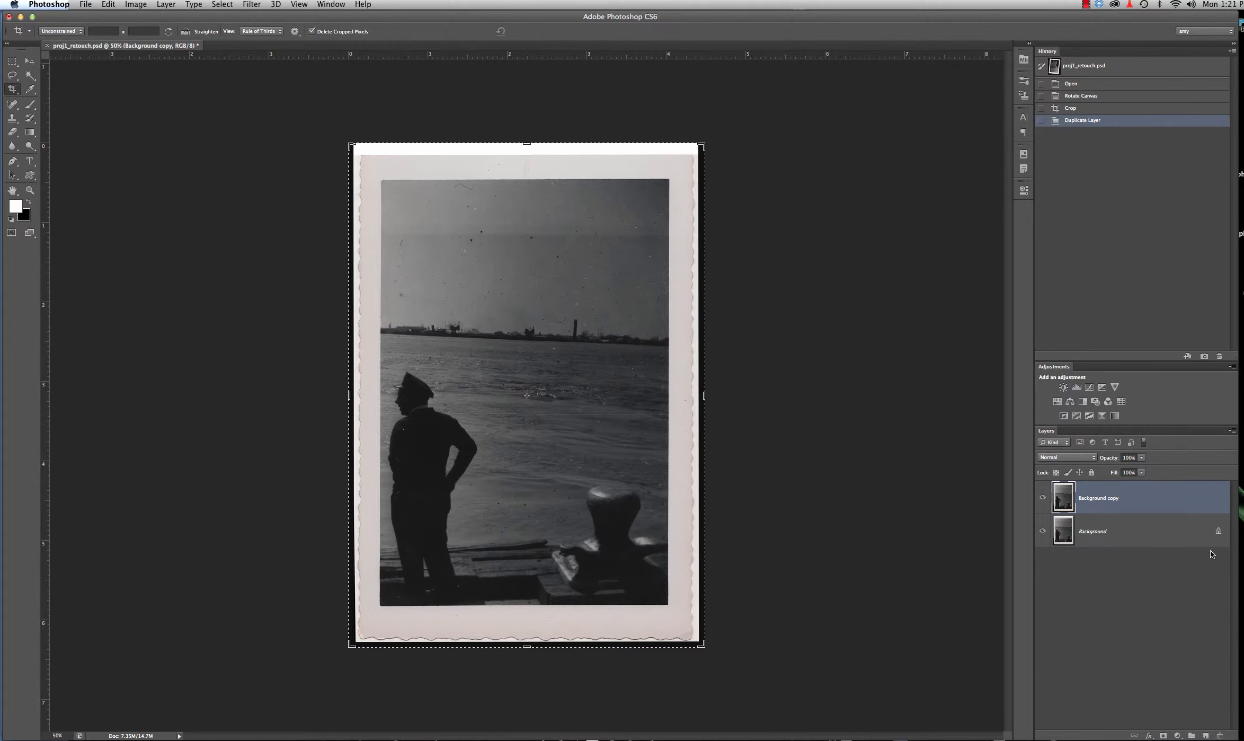
pyautogui.click(1103, 535)
pyautogui.rightClick(1109, 528)
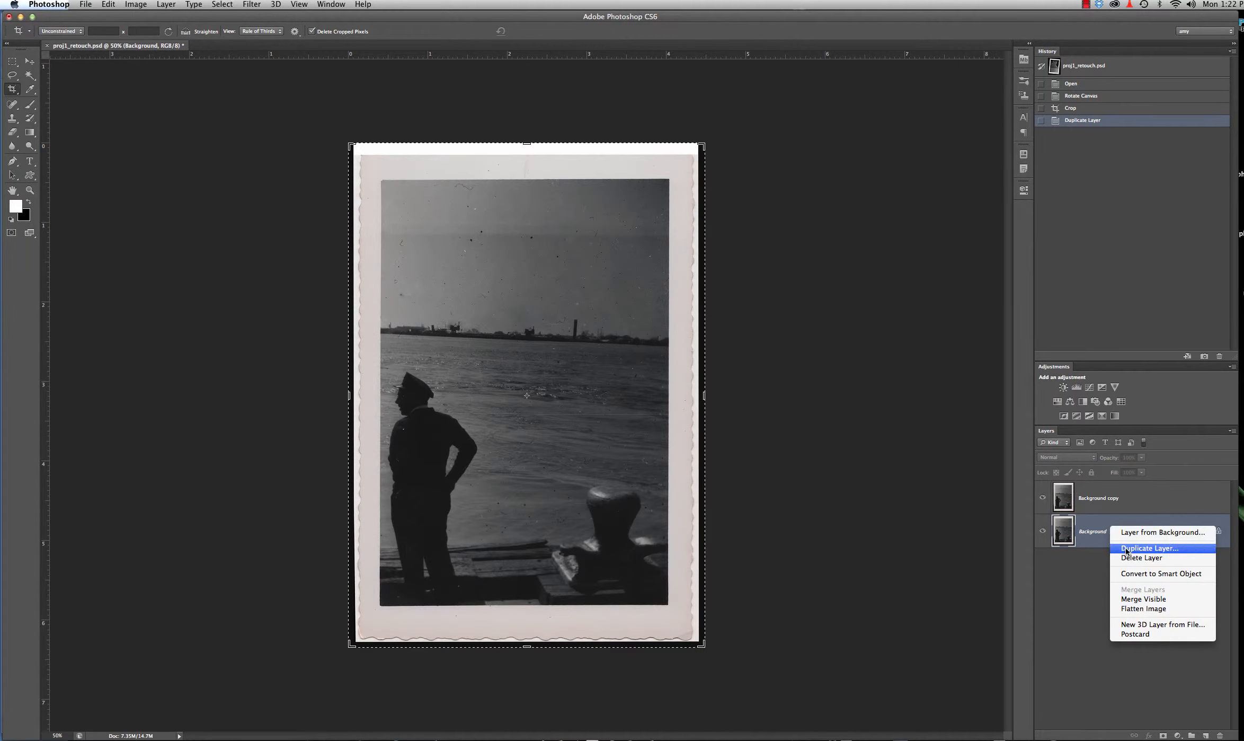
pyautogui.click(1092, 536)
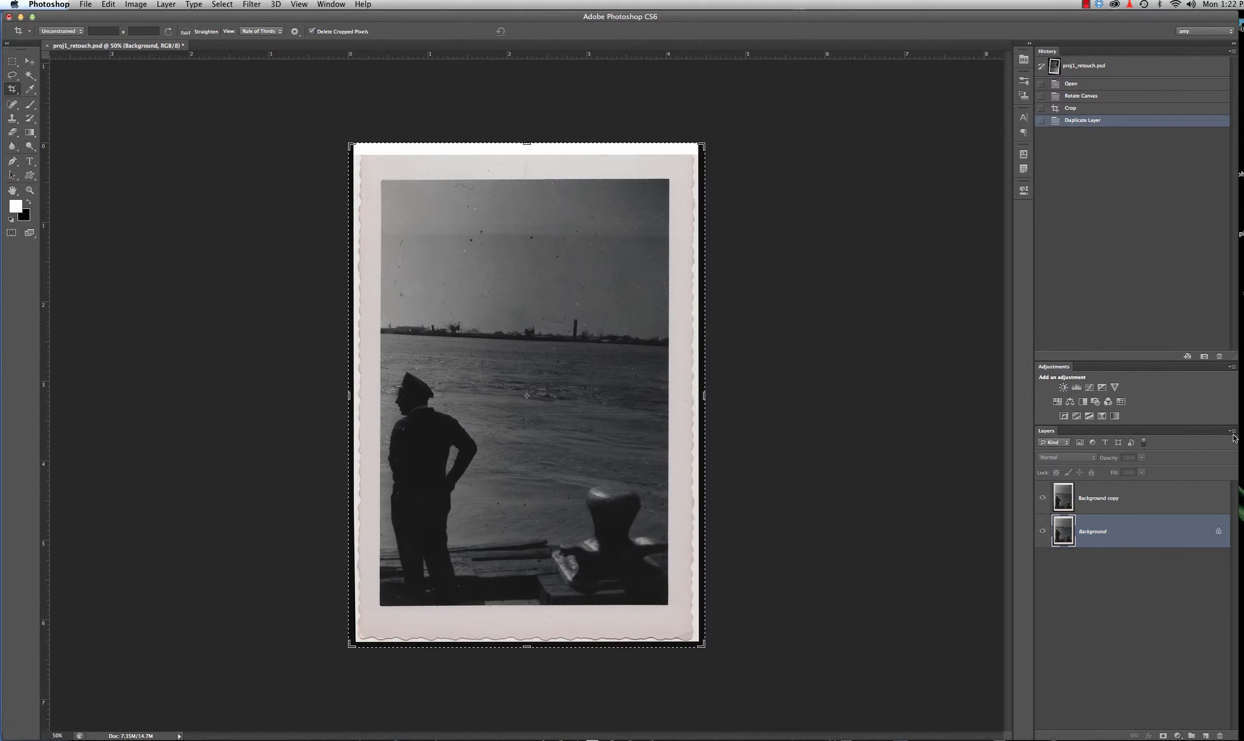
pyautogui.click(1232, 432)
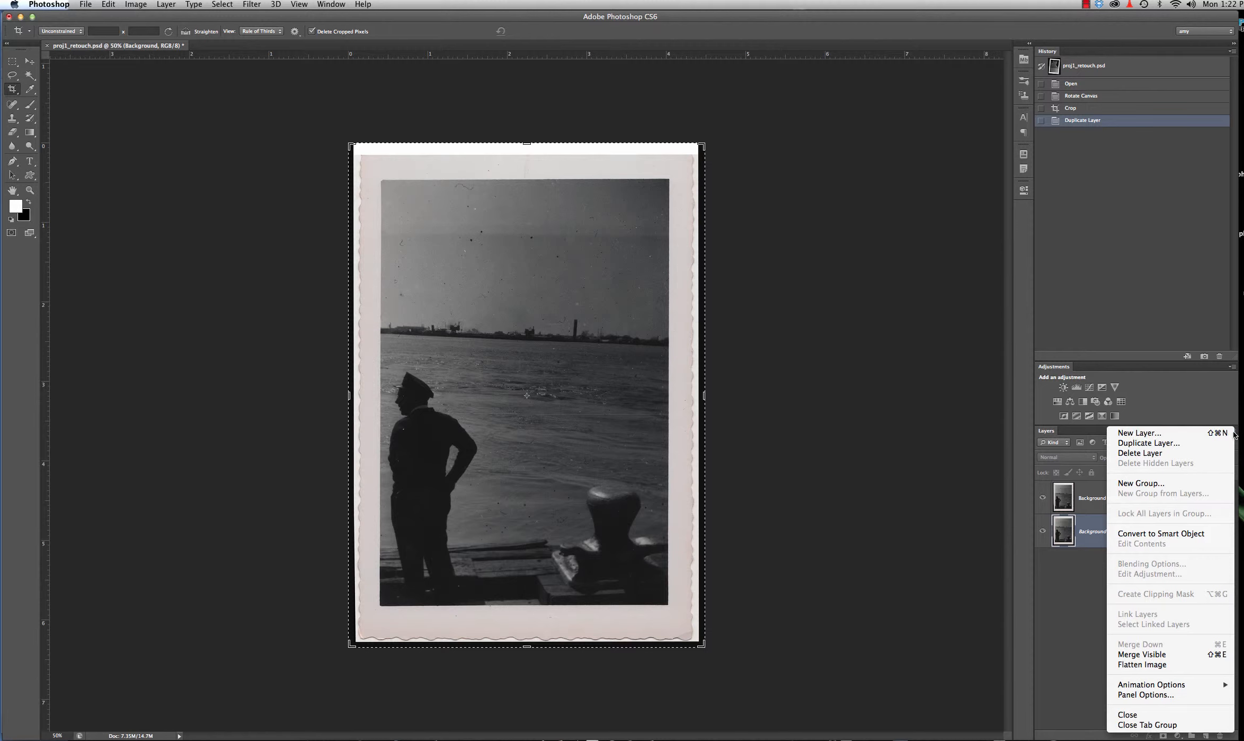
pyautogui.click(1075, 578)
pyautogui.click(166, 4)
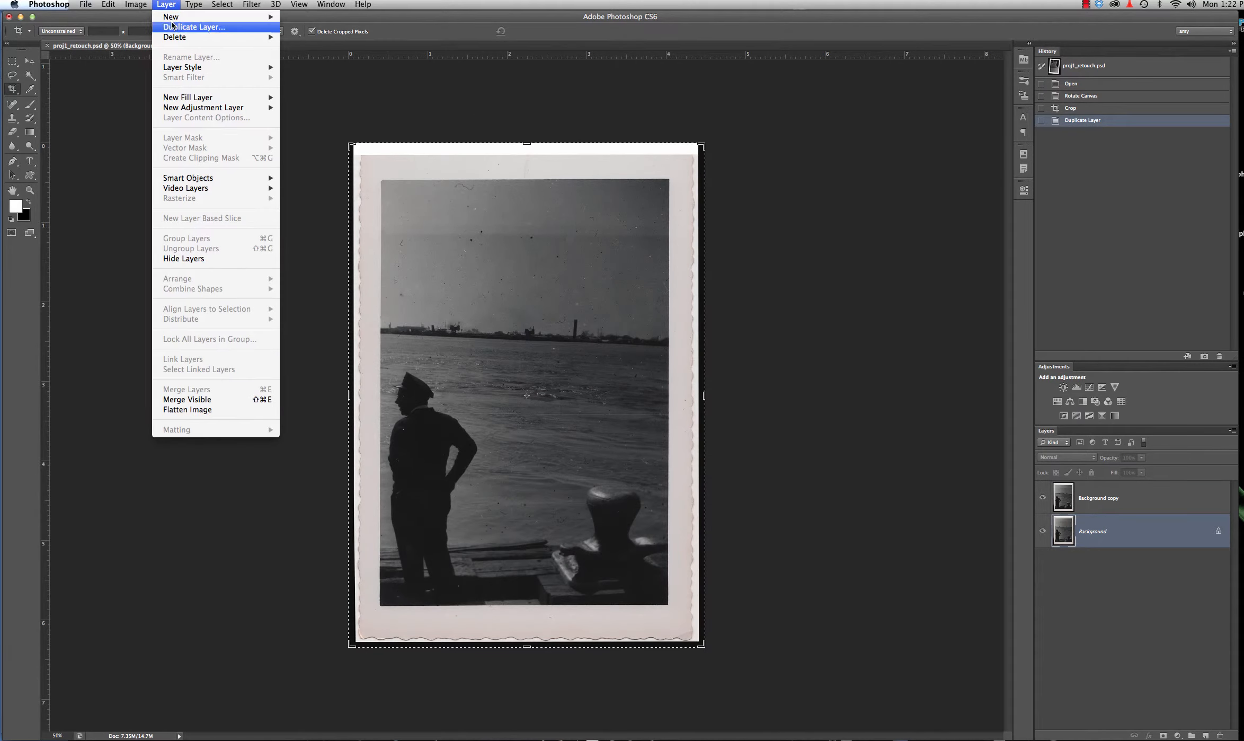
pyautogui.click(929, 209)
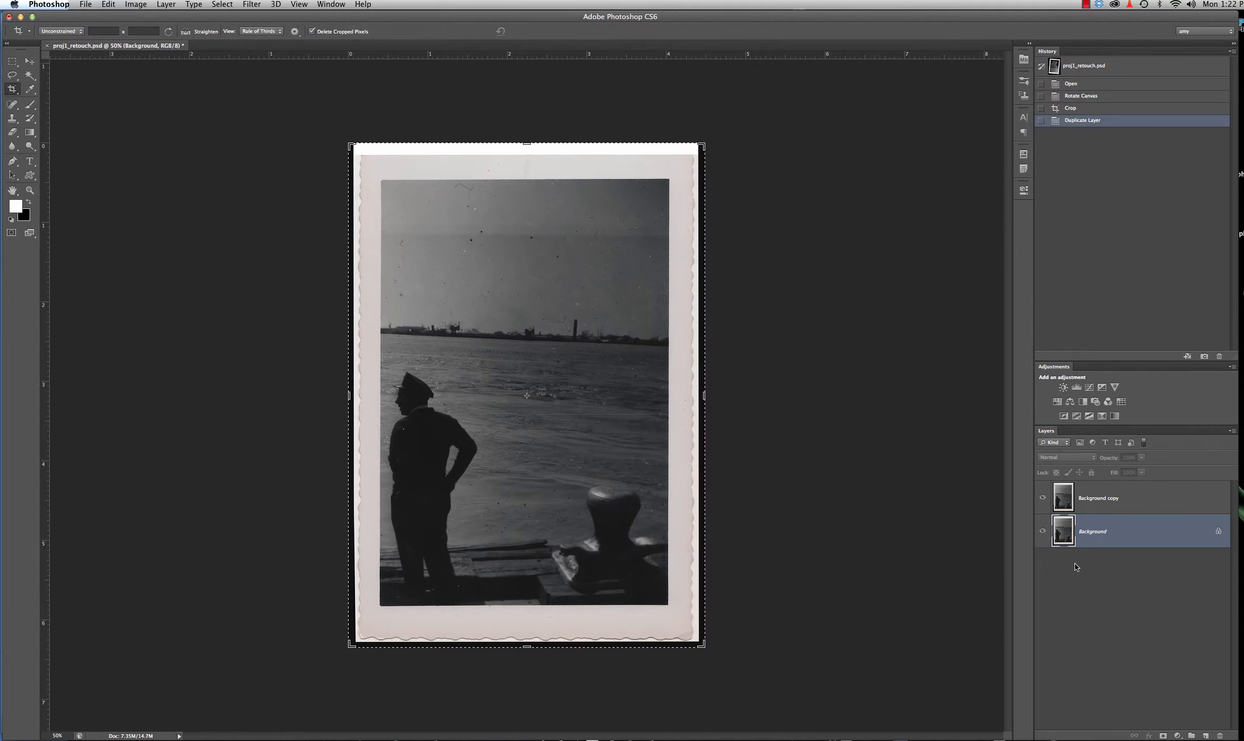
# Step: Hide the original Background layer and add a Black & White adjustment layer above Background copy
pyautogui.click(1043, 531)
pyautogui.click(1112, 502)
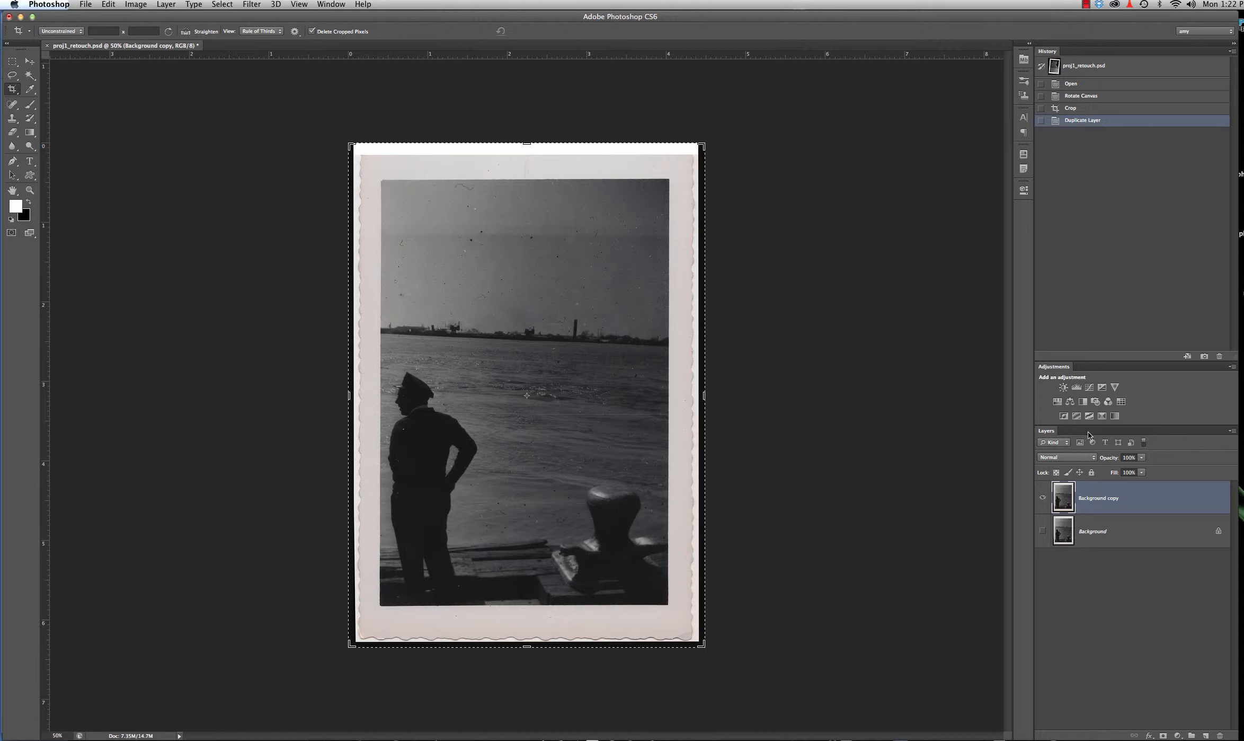
pyautogui.click(1083, 403)
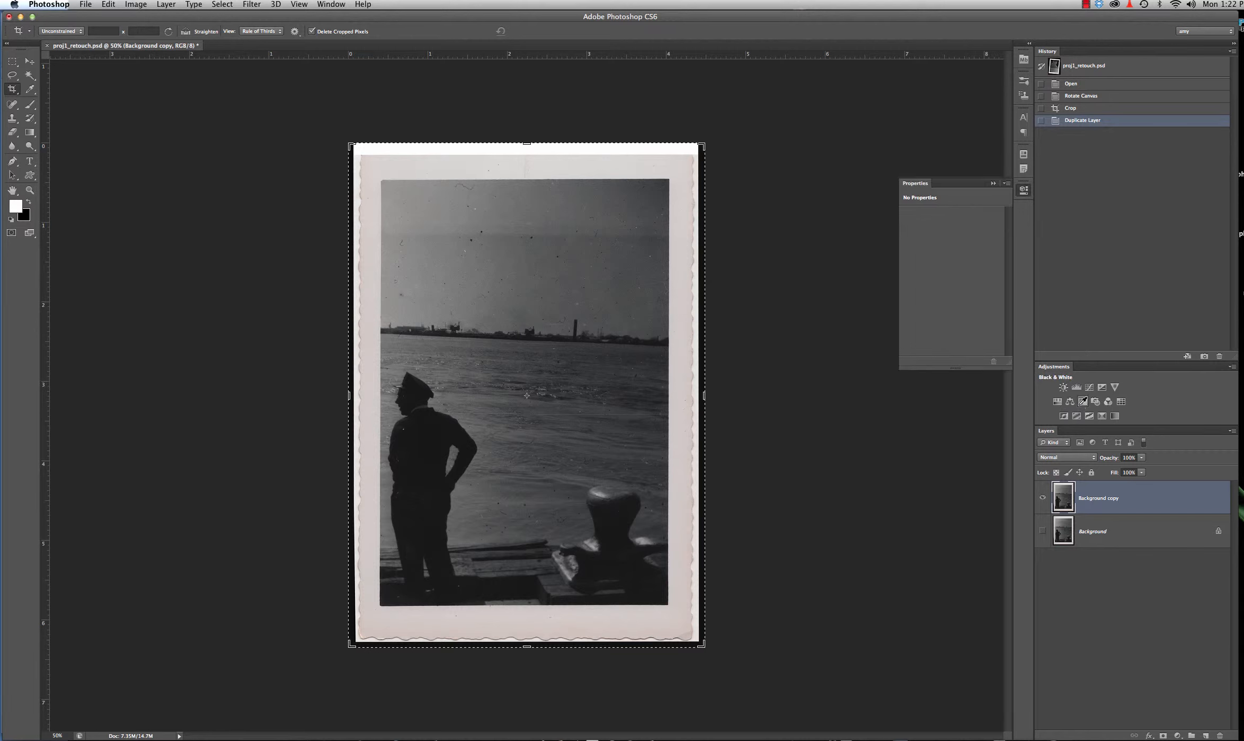
# Step: Set the Black & White adjustment's Reds to 118 and Yellows to 92, and try the Cyans value at both extremes
pyautogui.moveTo(952, 253); pyautogui.dragTo(961, 258)
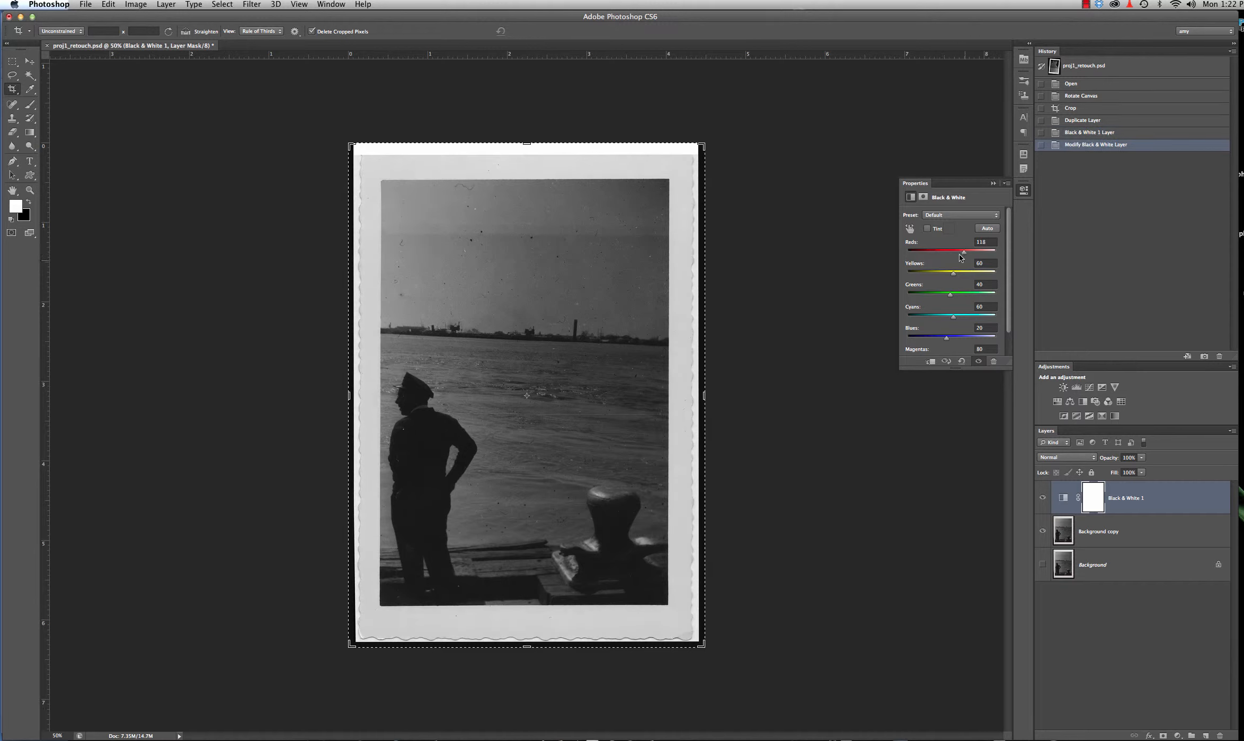
pyautogui.click(953, 272)
pyautogui.moveTo(937, 269); pyautogui.dragTo(959, 272)
pyautogui.moveTo(1010, 364); pyautogui.dragTo(1010, 398)
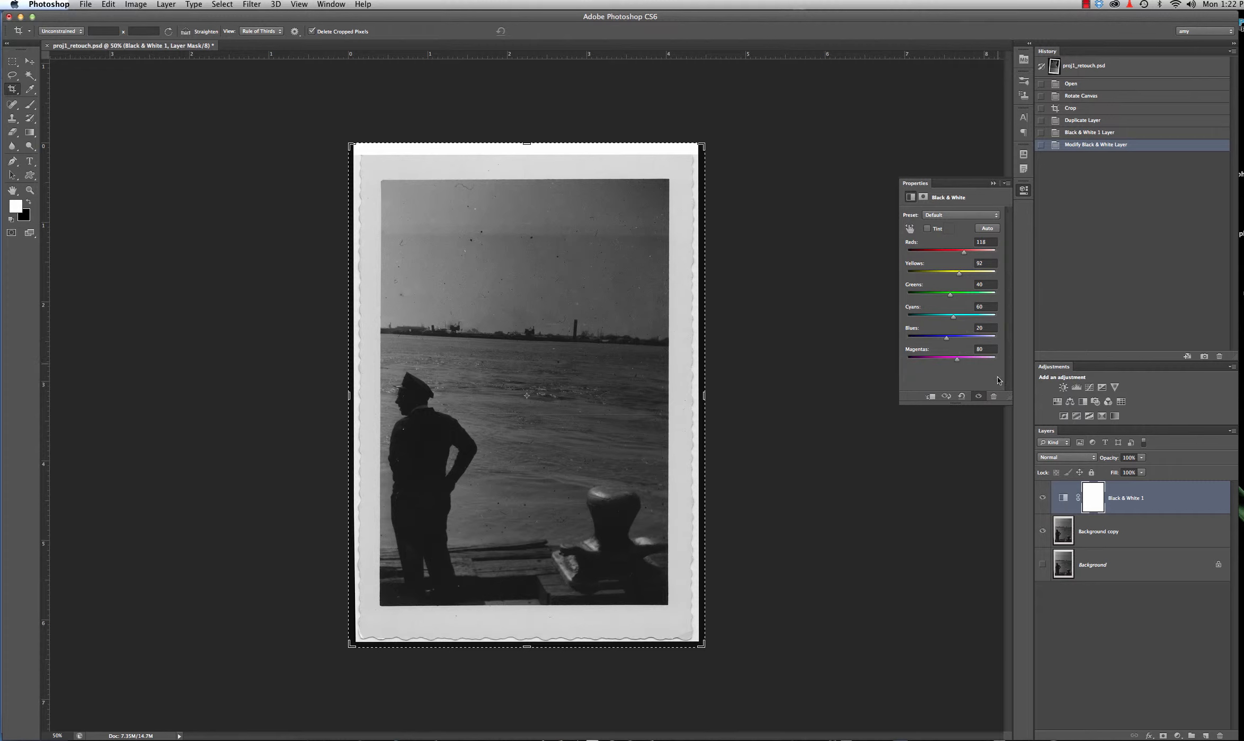
pyautogui.moveTo(954, 317); pyautogui.dragTo(907, 320)
pyautogui.moveTo(907, 320); pyautogui.dragTo(1007, 323)
# Step: Add a new empty layer above the Black & White adjustment, name it "retouching", and collapse the adjustment properties
pyautogui.click(1205, 735)
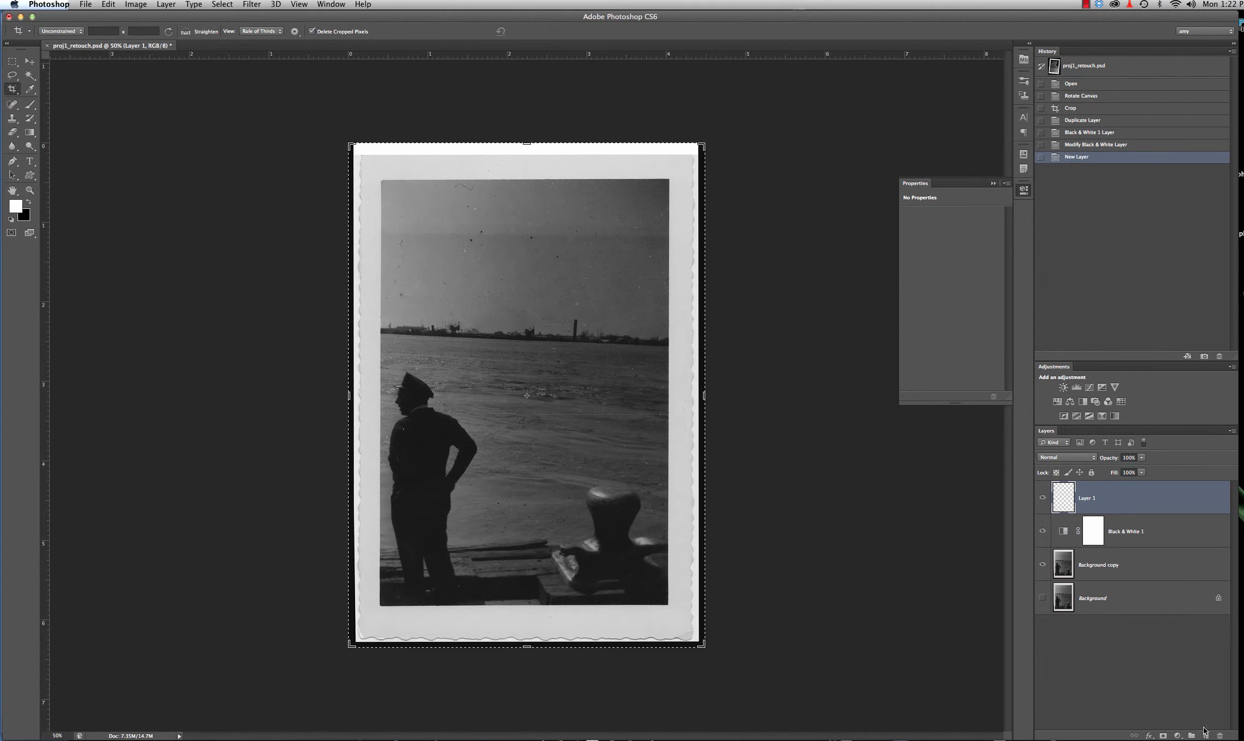
pyautogui.doubleClick(1085, 498)
pyautogui.write('retouching')
pyautogui.press('Return')
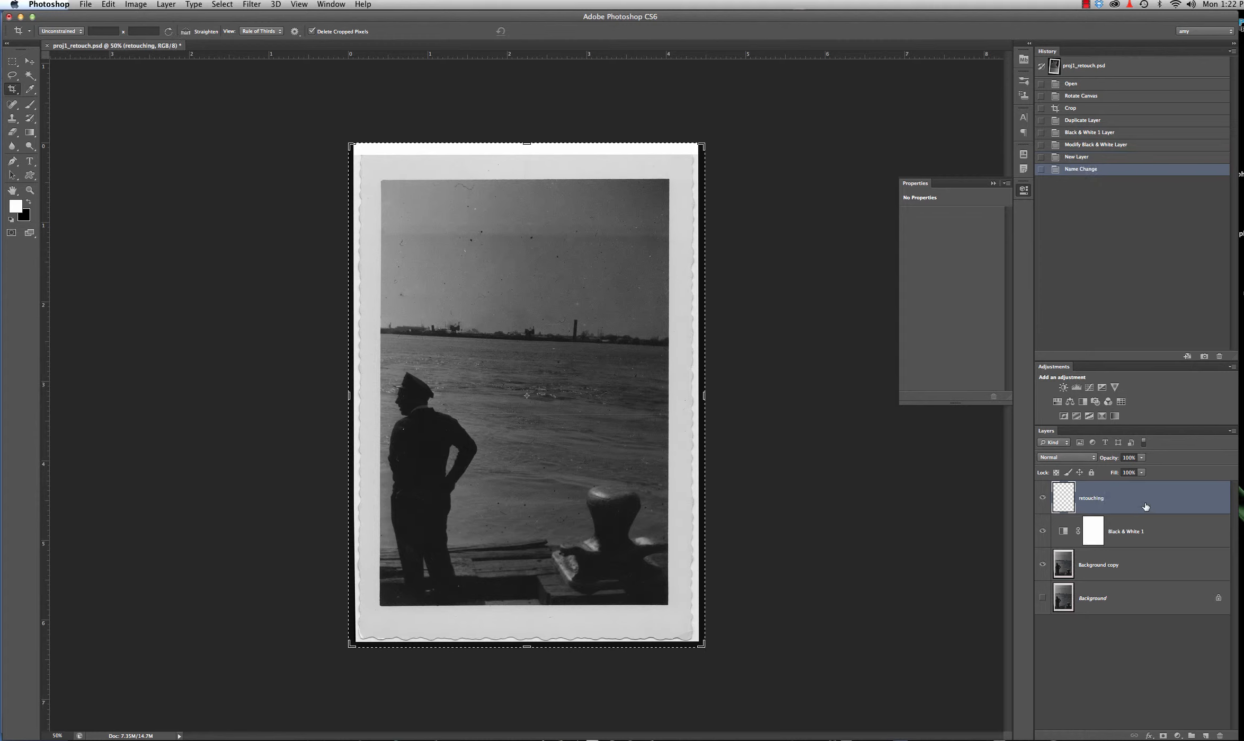
pyautogui.click(993, 183)
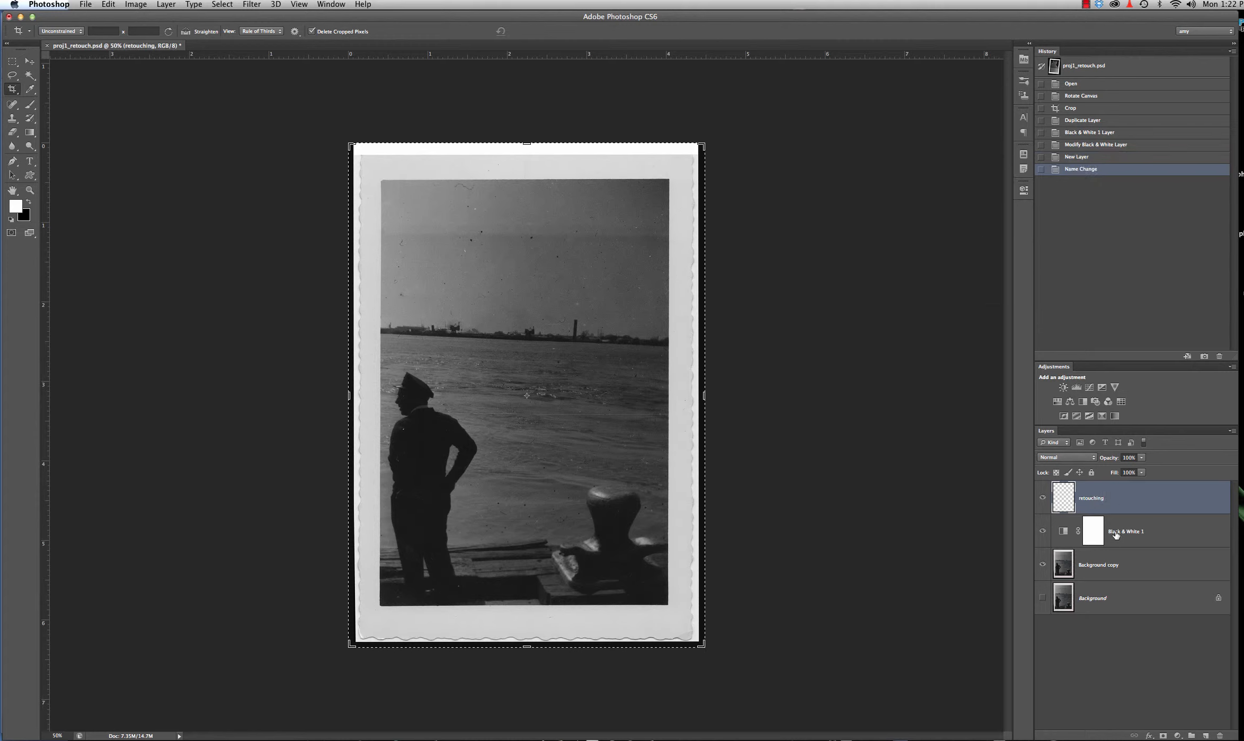
# Step: Compare the photo with and without the Black & White 1 adjustment by switching that layer's visibility off and on
pyautogui.click(1066, 538)
pyautogui.click(1043, 531)
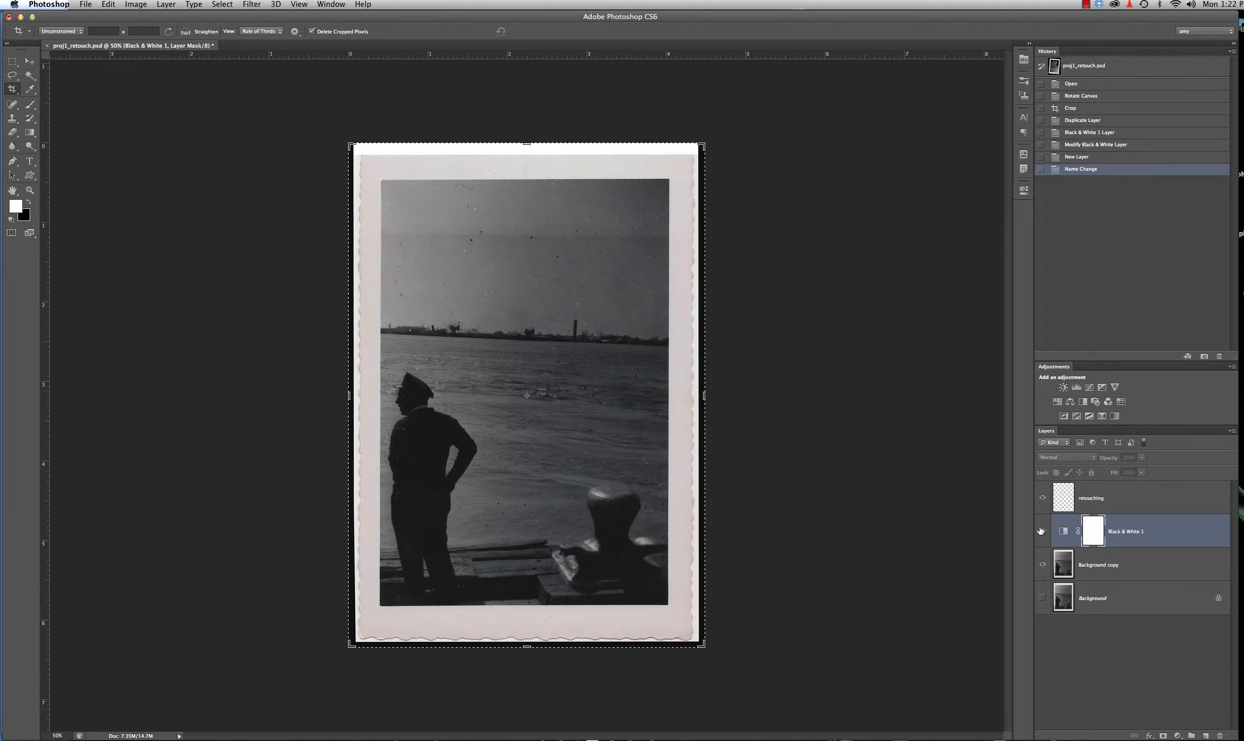
pyautogui.click(1043, 531)
pyautogui.click(1043, 531)
pyautogui.click(1042, 531)
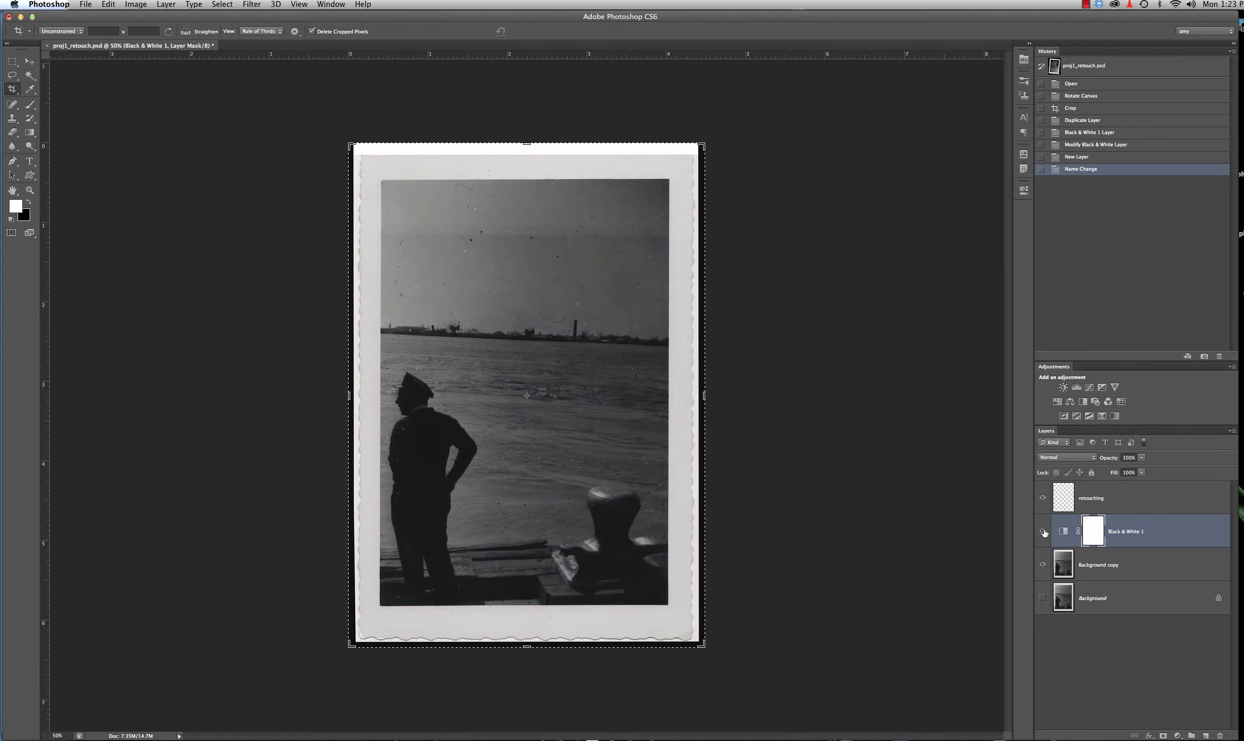
# Step: Check the document's colour mode and bit depth without changing them
pyautogui.click(137, 4)
pyautogui.moveTo(138, 17)
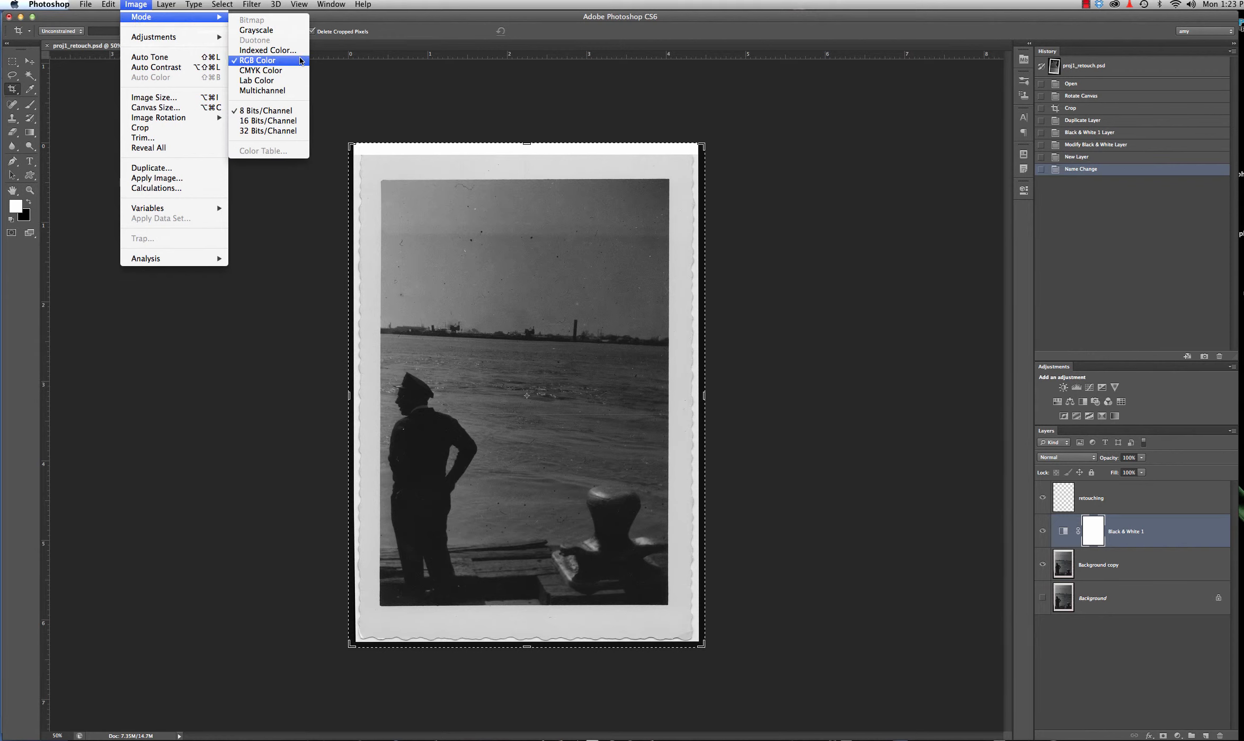
pyautogui.click(454, 102)
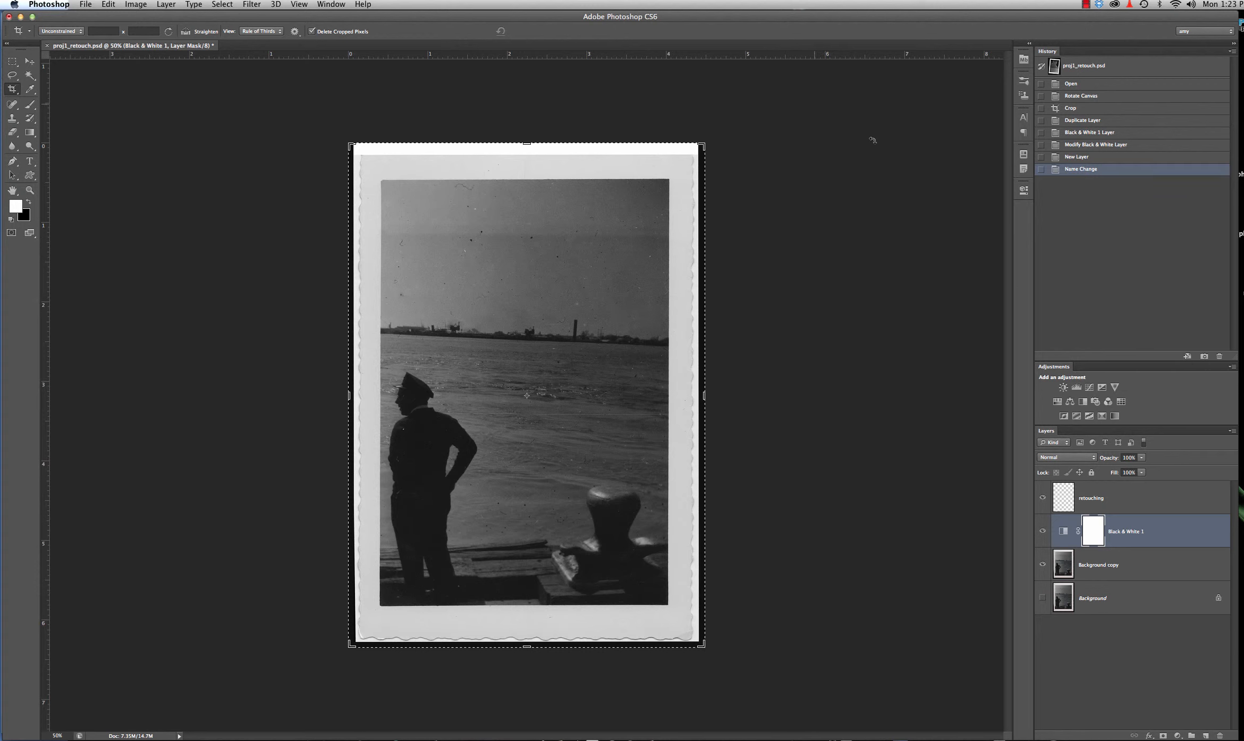
# Step: Display the Channels panel, make the composite RGB channel active, and dock the panel as a collapsed icon
pyautogui.click(331, 4)
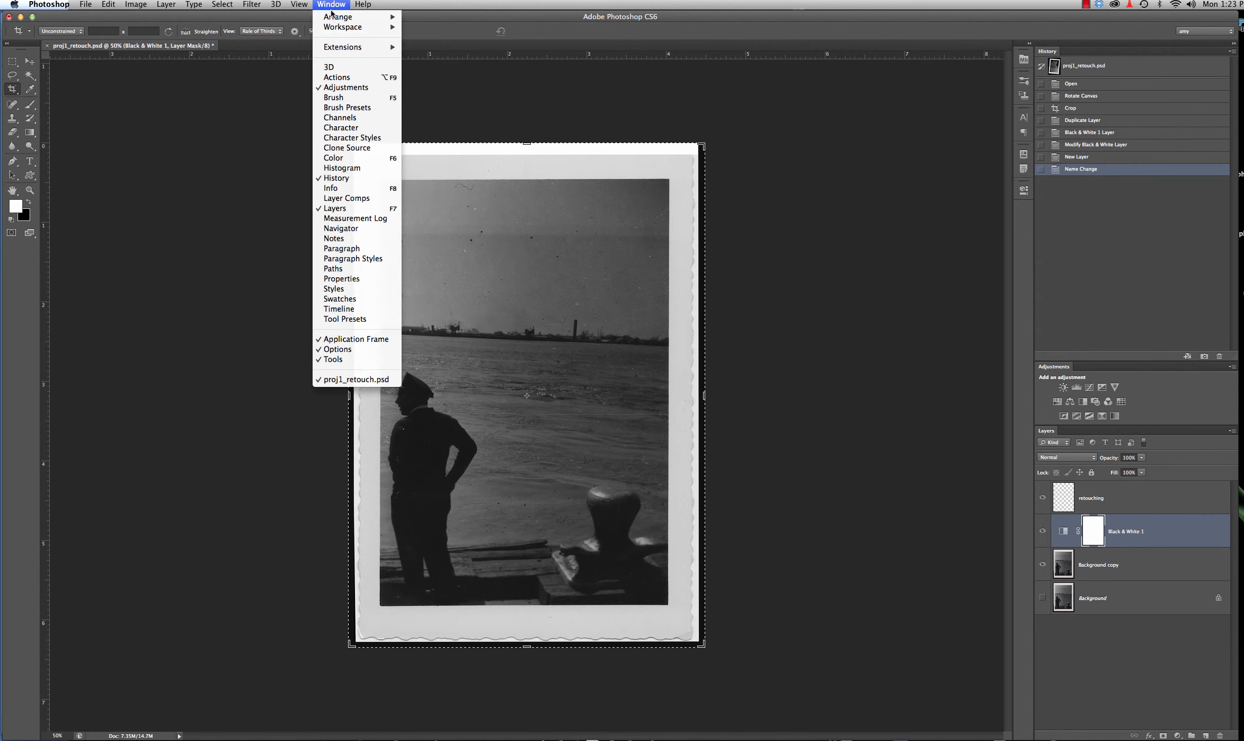
pyautogui.click(340, 118)
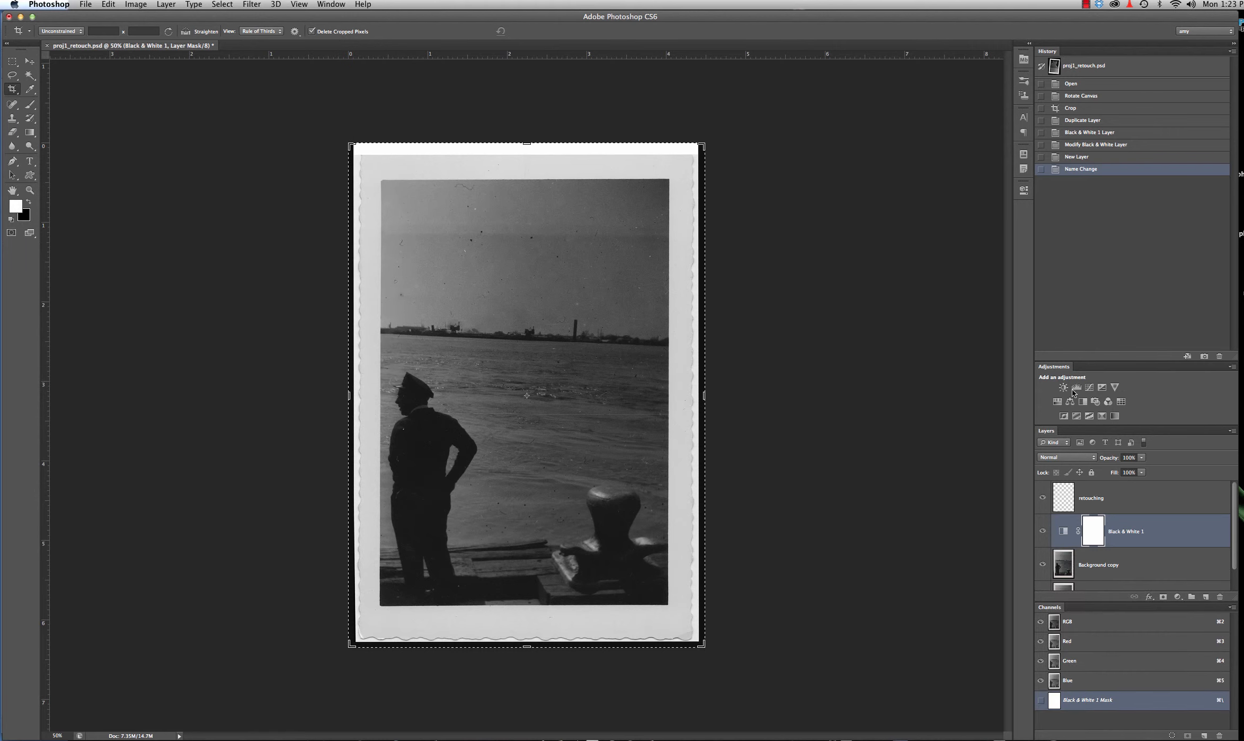
pyautogui.moveTo(1052, 608); pyautogui.dragTo(898, 417)
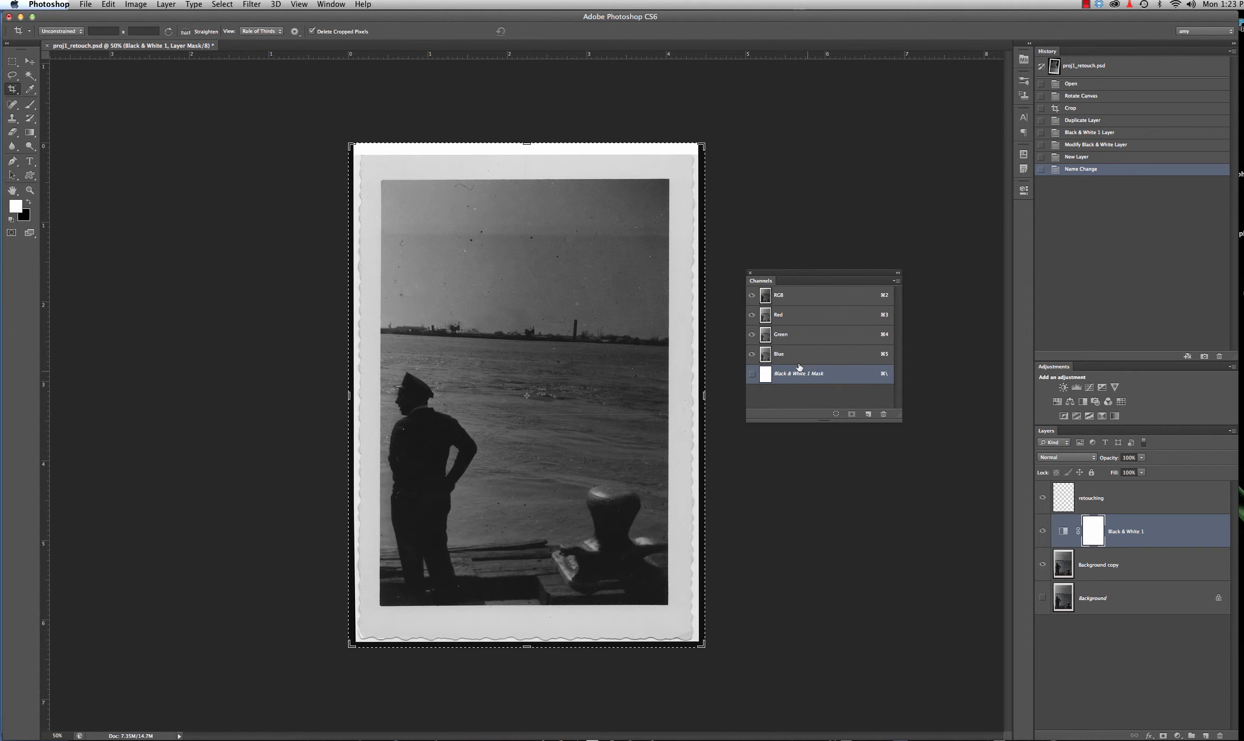
pyautogui.click(803, 297)
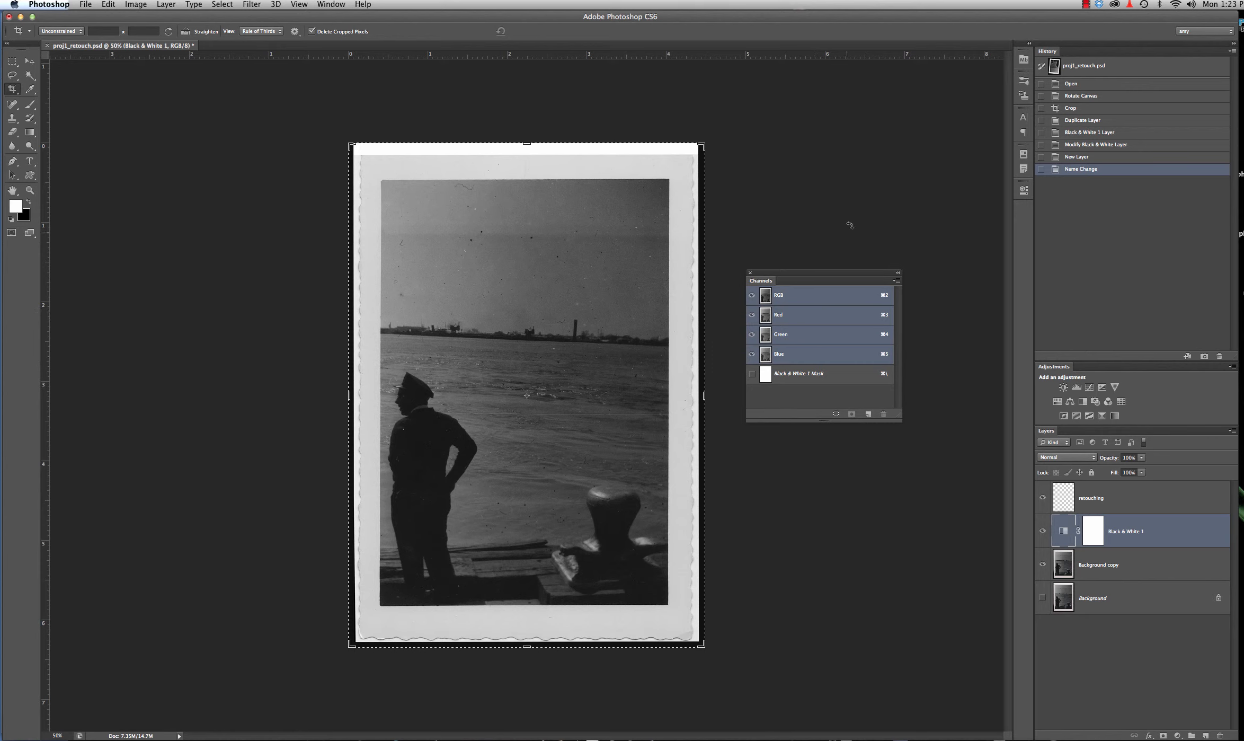
pyautogui.moveTo(766, 280); pyautogui.dragTo(1029, 205)
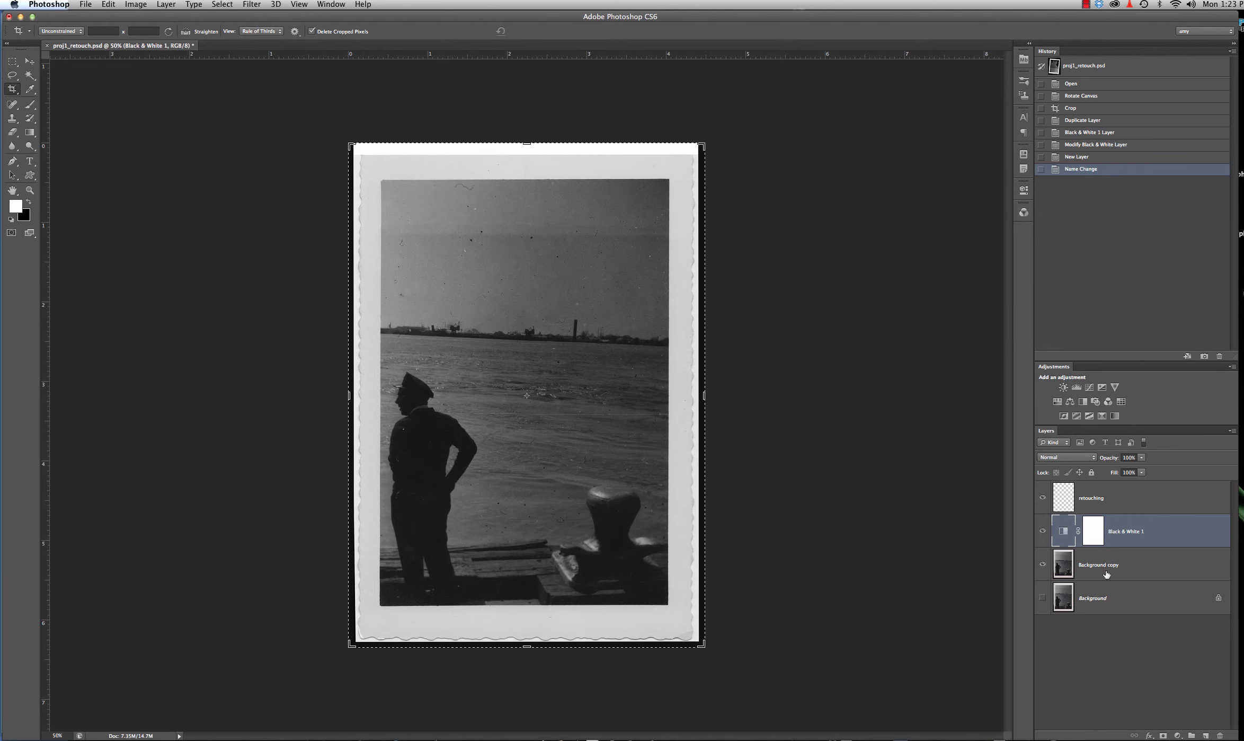
# Step: Toggle the Black & White 1 layer's visibility to compare the photo's tones
pyautogui.click(1042, 531)
pyautogui.click(1041, 531)
# Step: Save the document as a new Photoshop-format file on the Desktop with layers kept, named with the author's name followed by "_proj1"
pyautogui.click(87, 4)
pyautogui.click(99, 128)
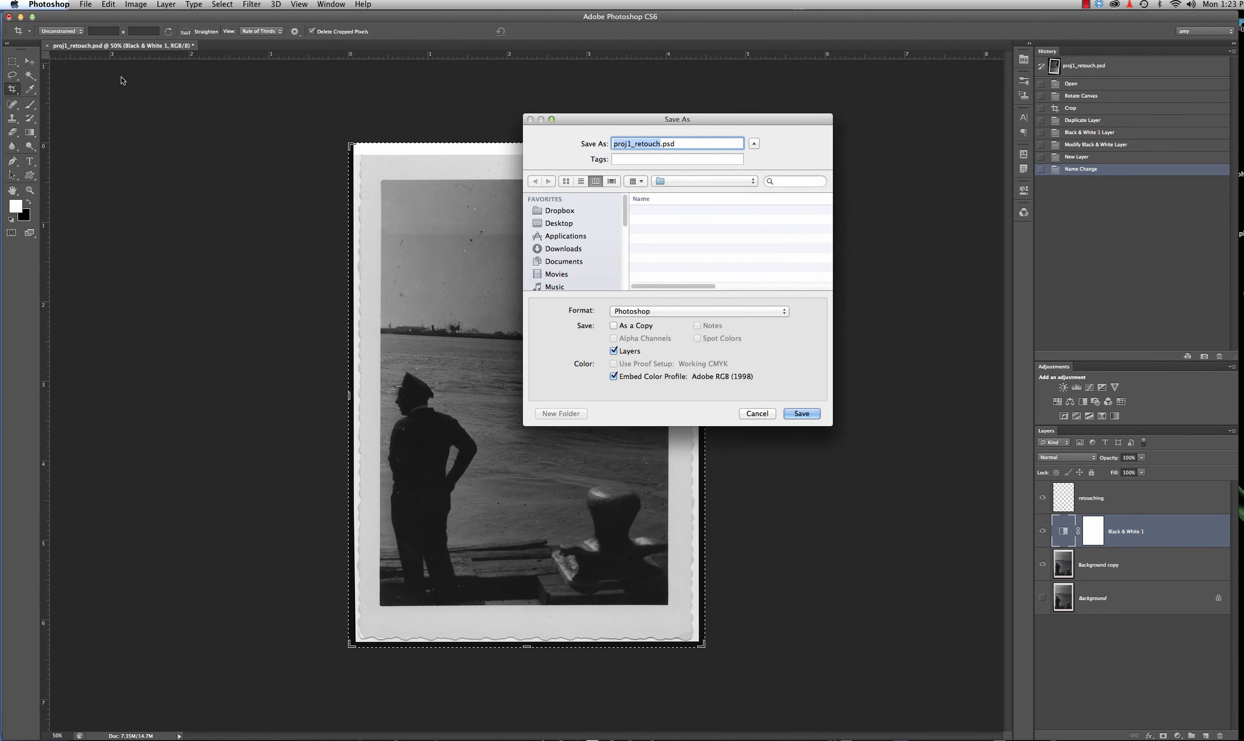
pyautogui.write('caterina_proj1')
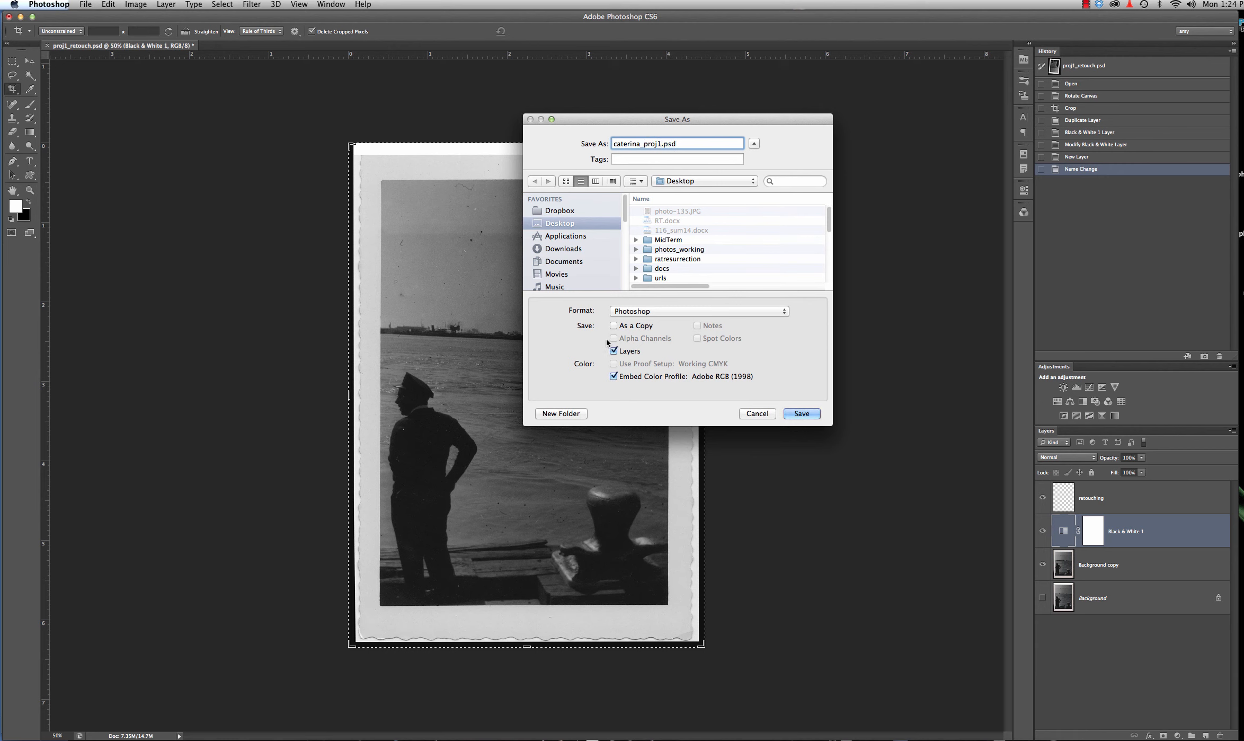
pyautogui.click(684, 312)
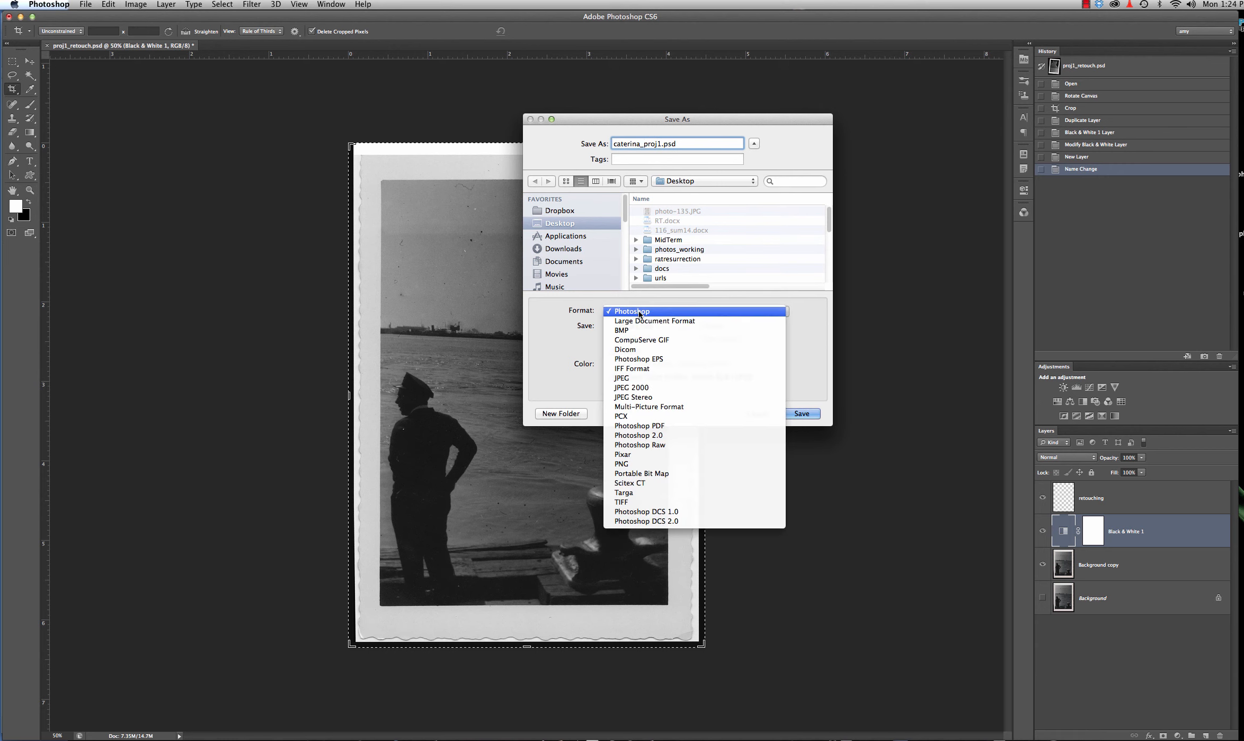
pyautogui.click(685, 313)
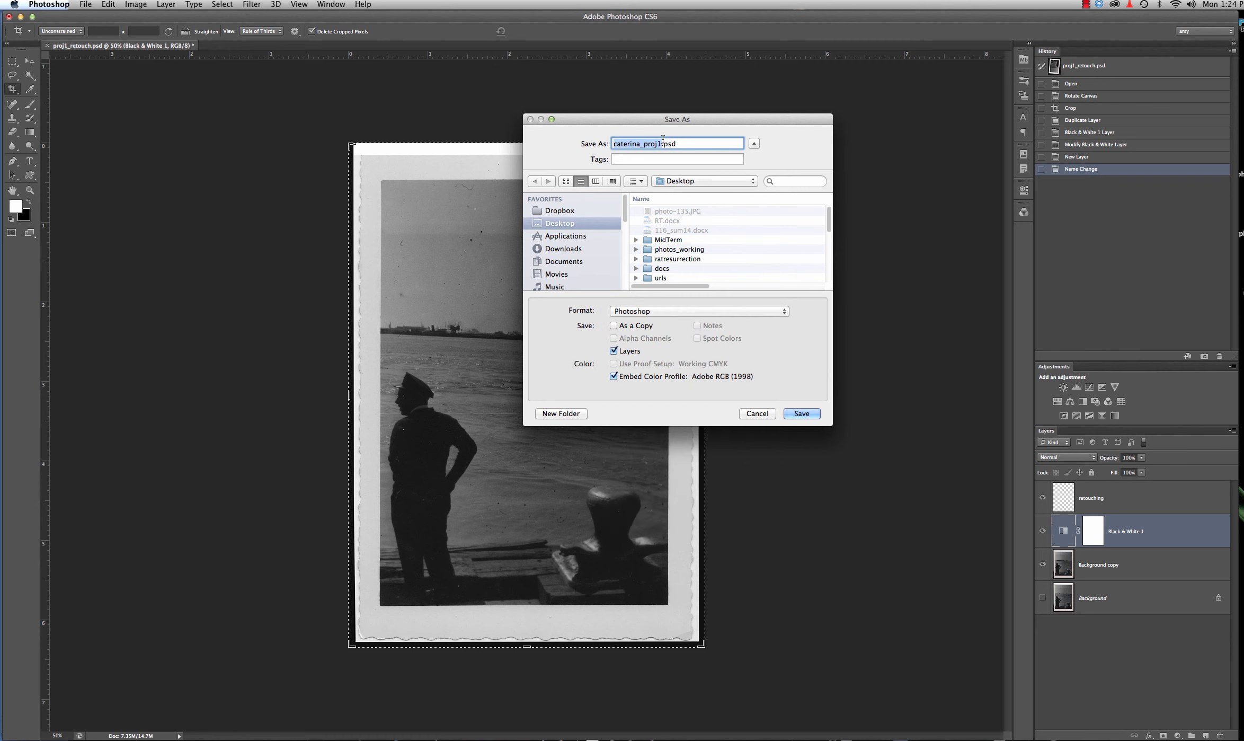
pyautogui.click(678, 143)
pyautogui.click(811, 415)
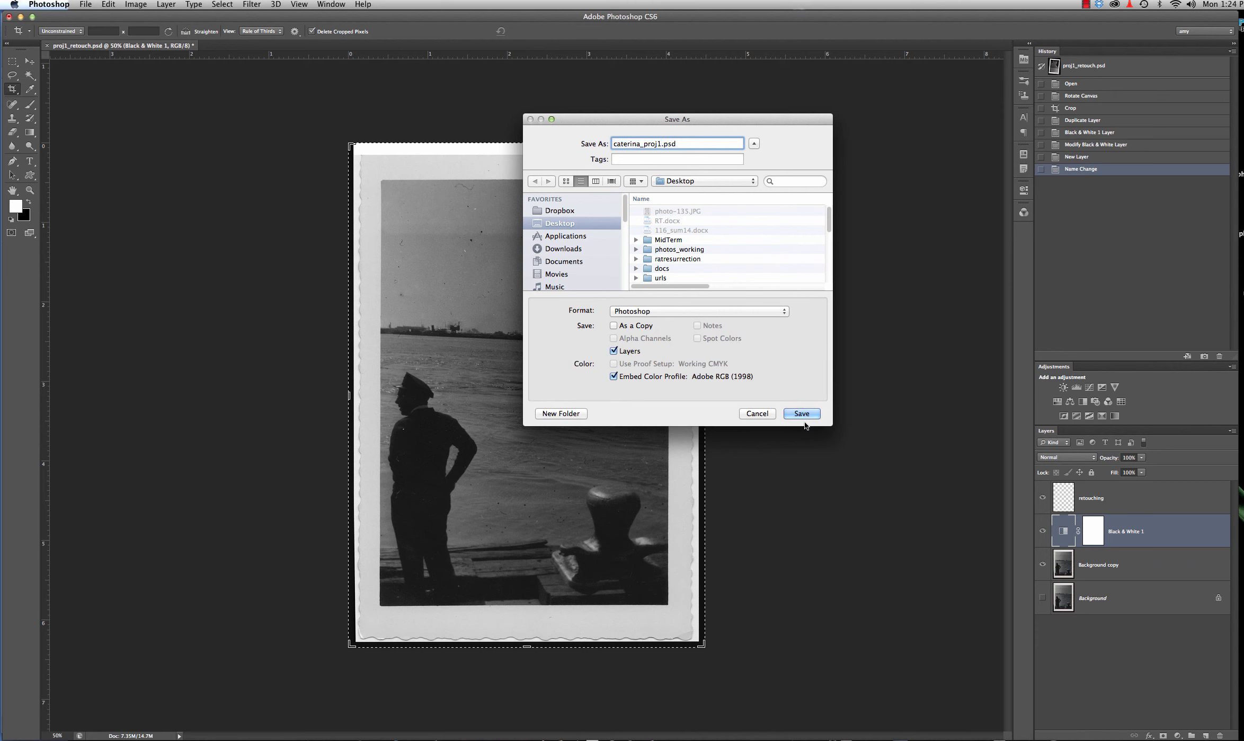